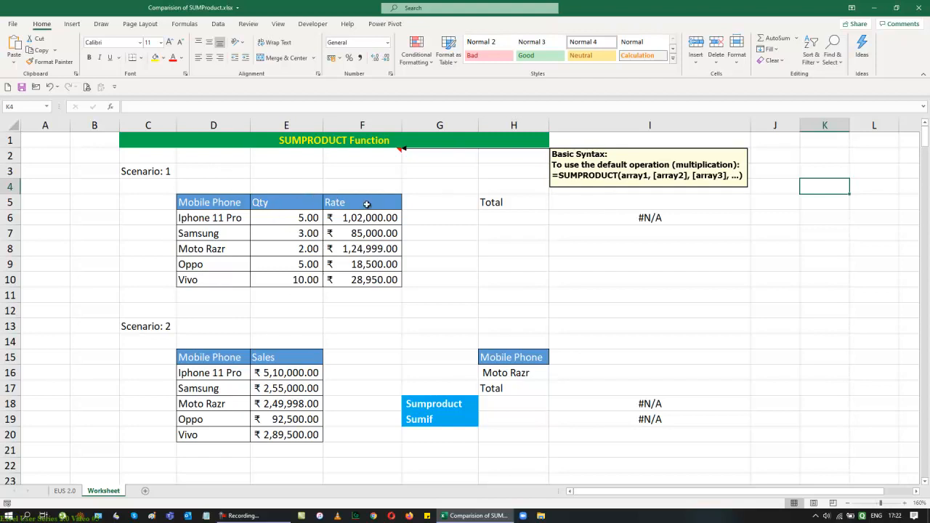
Step: Add the column header "Amount" in G5, beside the Rate column of the Scenario 1 table
click(422, 197)
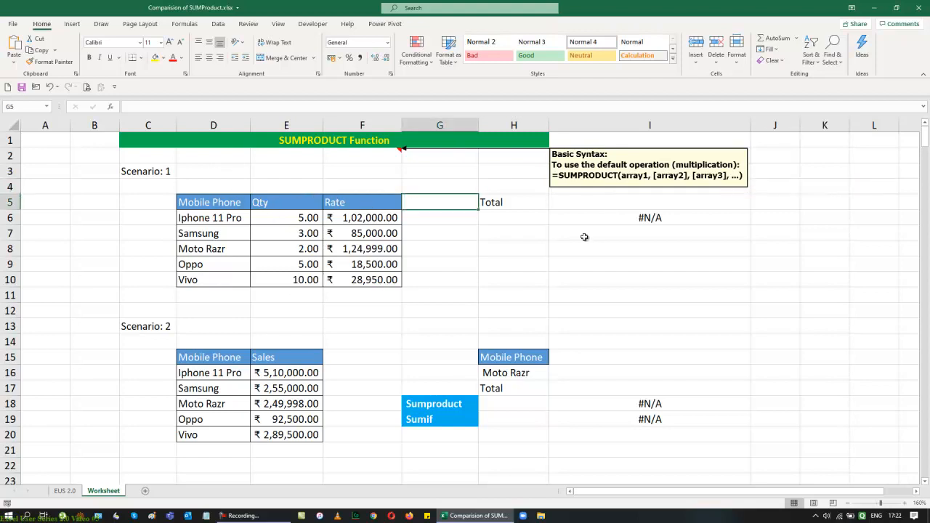
text(Amou)
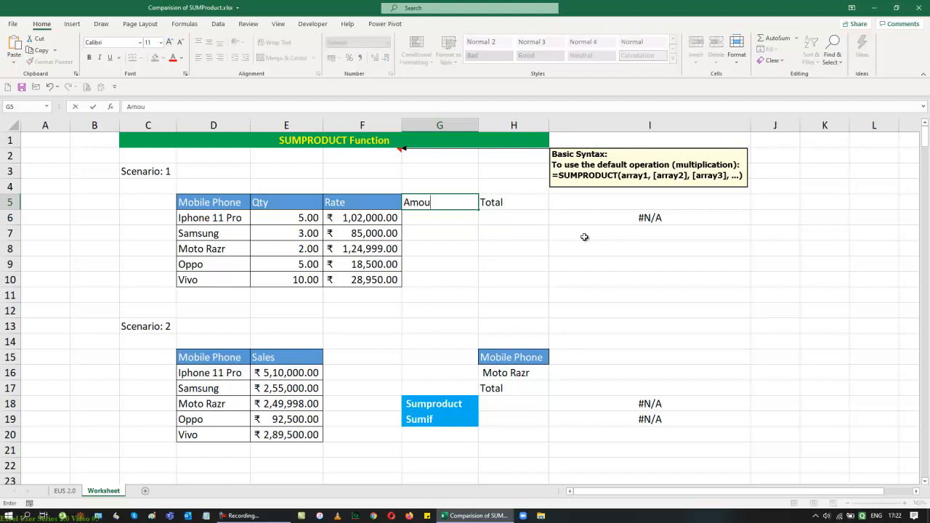
text(nt)
key(Return)
Step: Fill G6:G10 with the quantity times rate formula =E6*F6, adjusted for each row
key(shift+Down)
key(shift+Down)
key(shift+Down)
key(shift+Down)
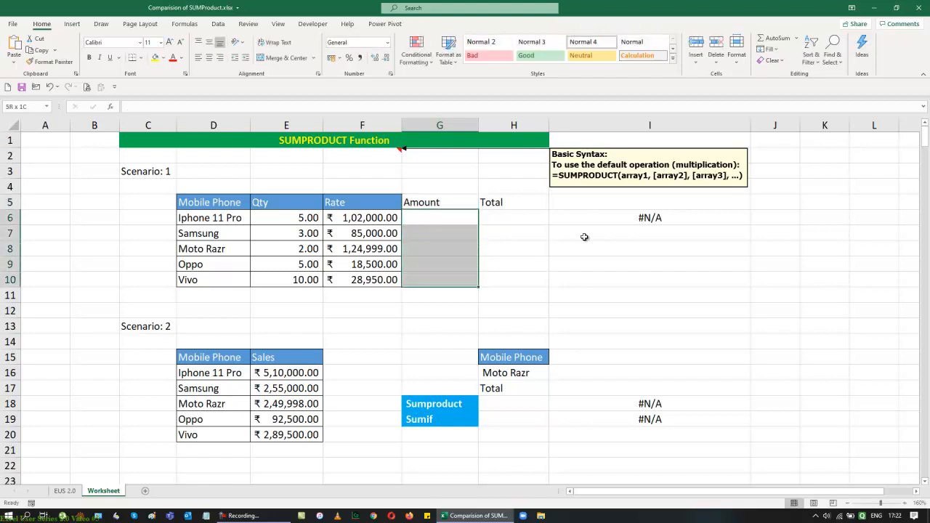
text(=)
key(Left)
key(Left)
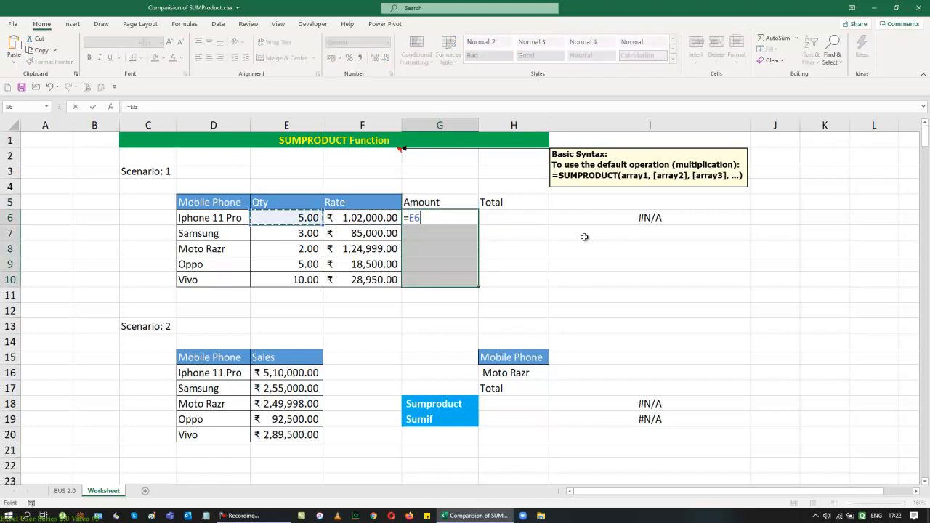
text(*)
key(Left)
key(ctrl+Return)
Step: Total the amounts in G11 with =SUM(G6:G10)
key(Down)
key(Down)
key(Down)
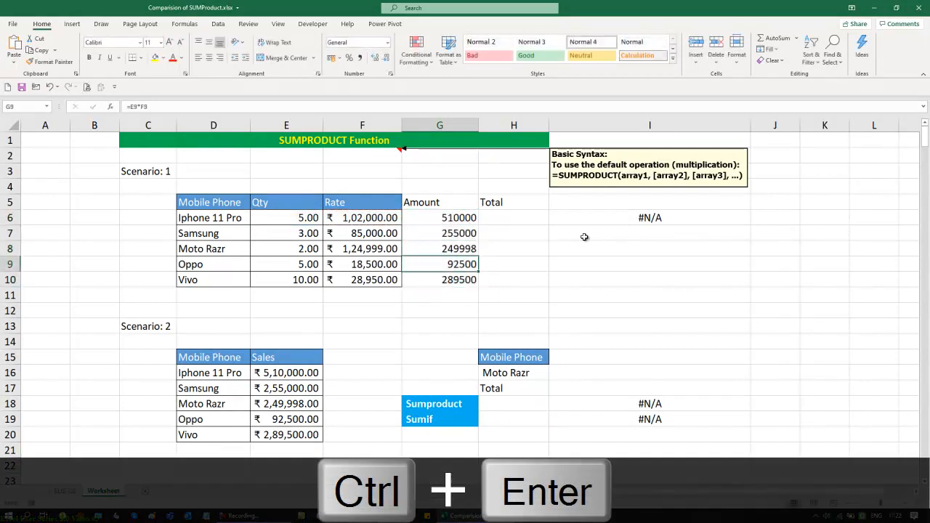
key(Down)
key(Down)
key(alt+equal)
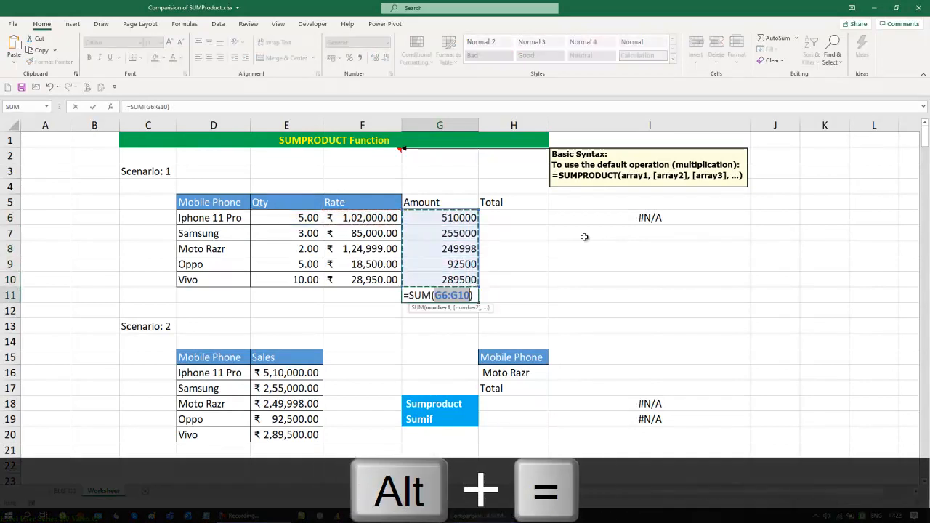
key(Return)
key(Up)
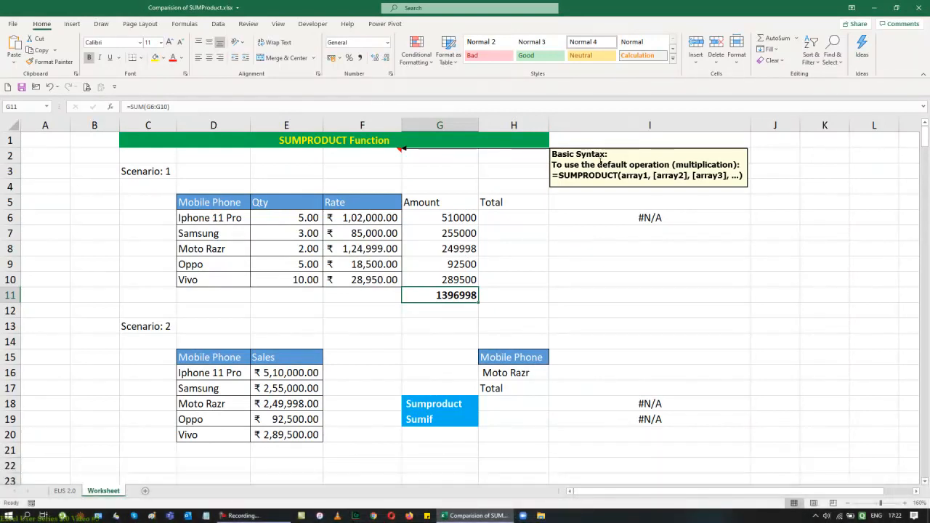
Step: Start a SUMPRODUCT formula in H6 with the quantities E6:E10 as the first array
click(512, 219)
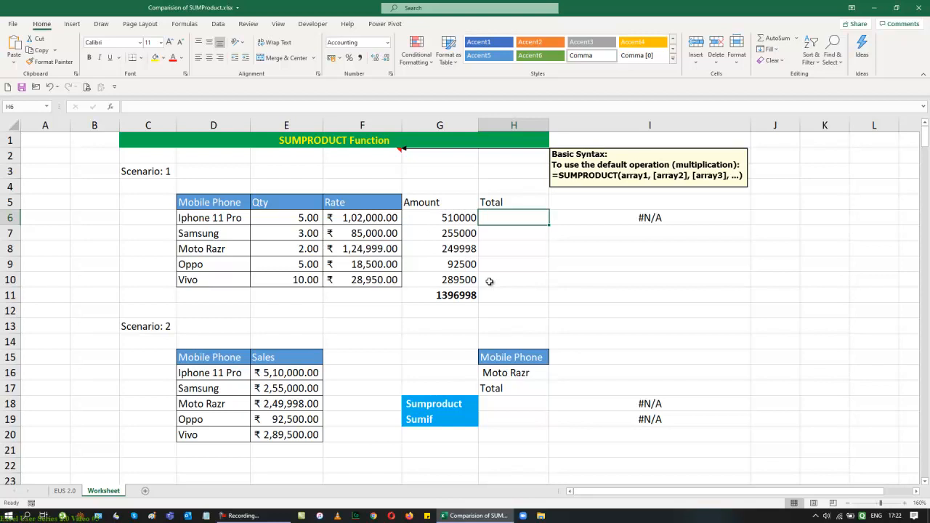
text(=sum)
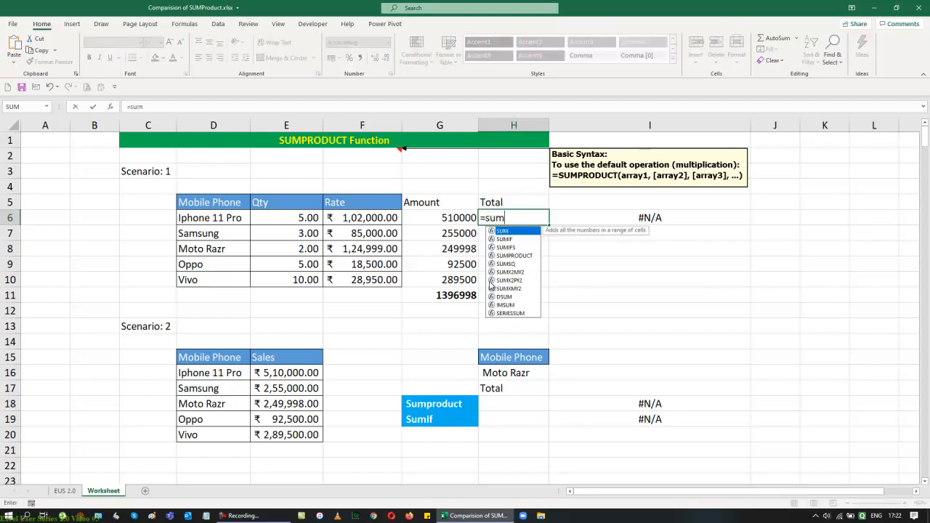
key(Down)
key(Down)
key(Tab)
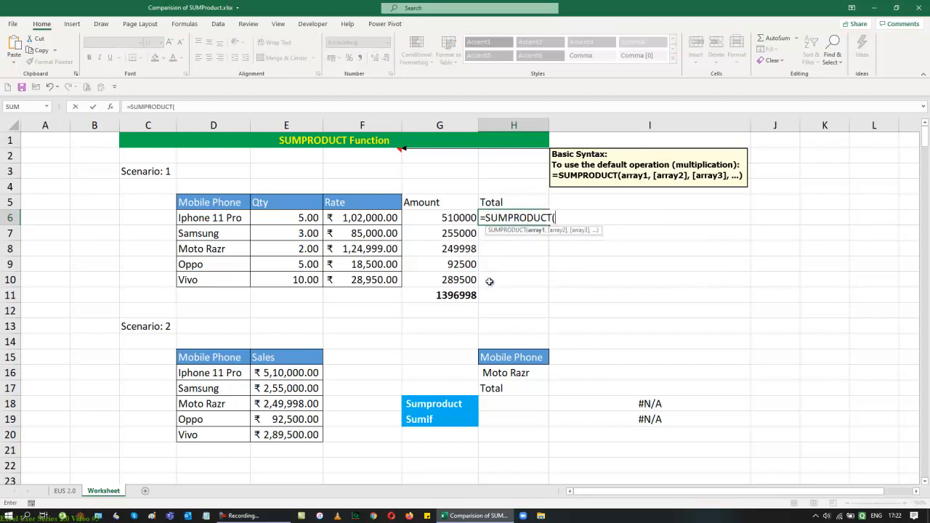
key(Left)
key(Left)
key(Left)
key(ctrl+shift+Down)
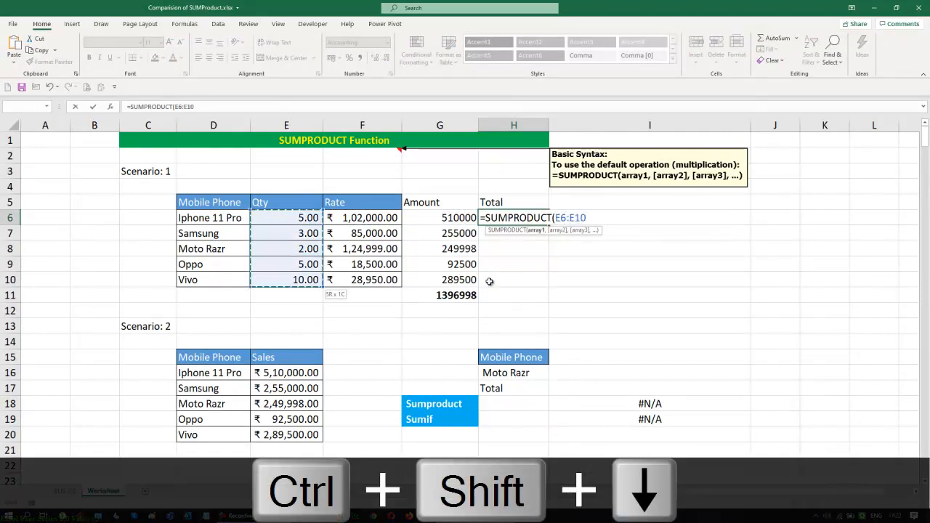
Step: Add the rates F6:F10 as the second array and complete the SUMPRODUCT formula in H6
text(,)
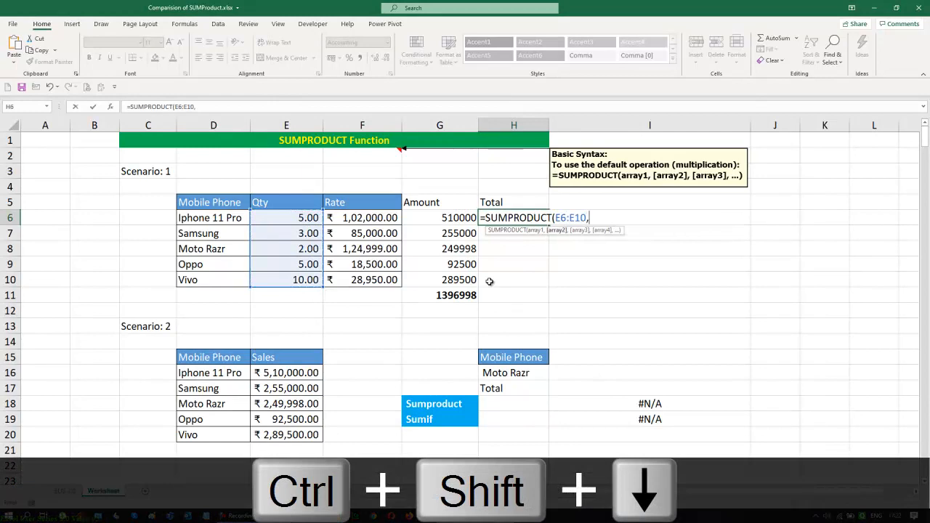
key(Left)
key(Left)
key(ctrl+shift+Down)
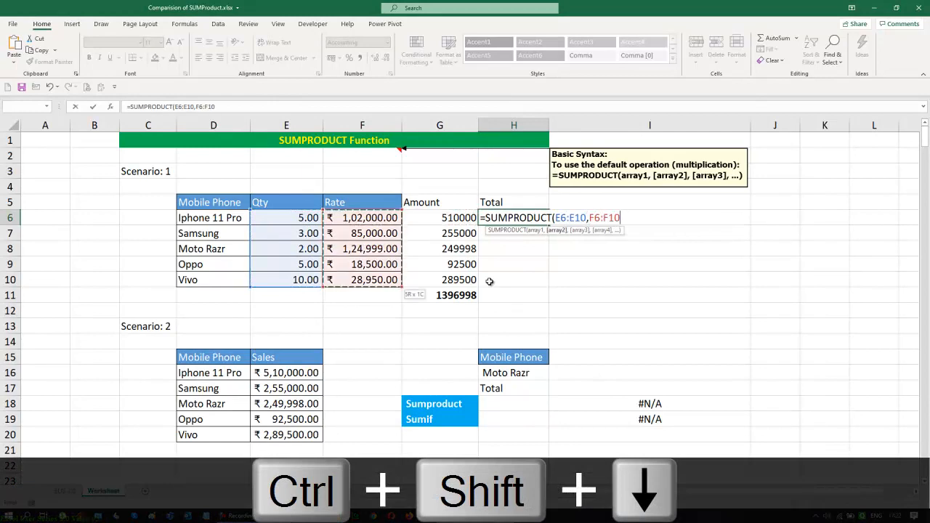
key(Return)
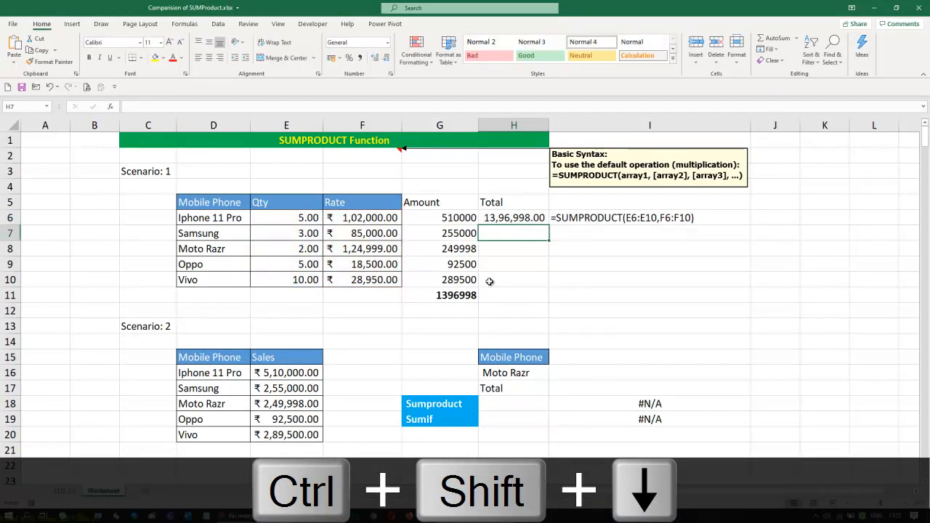
Step: Apply the comma number style to the total in G11 and the amounts in G6:G10
click(451, 301)
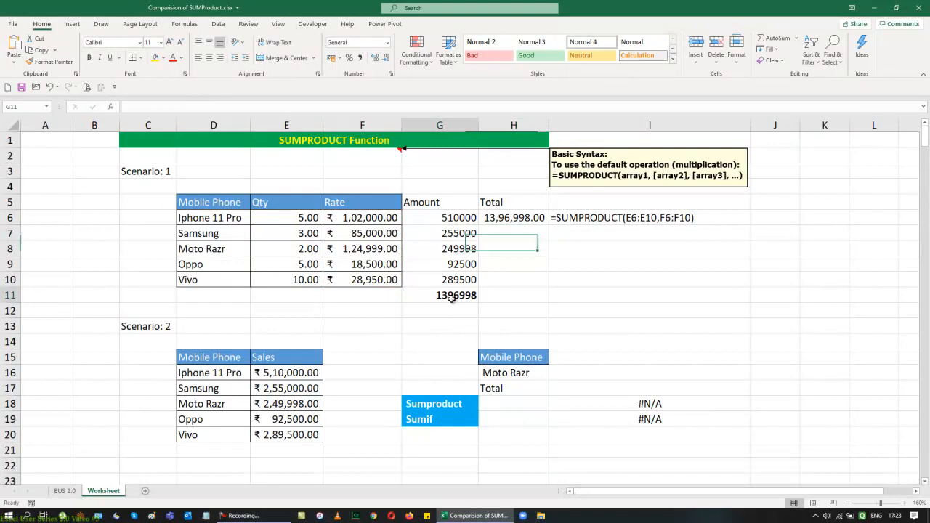
click(361, 59)
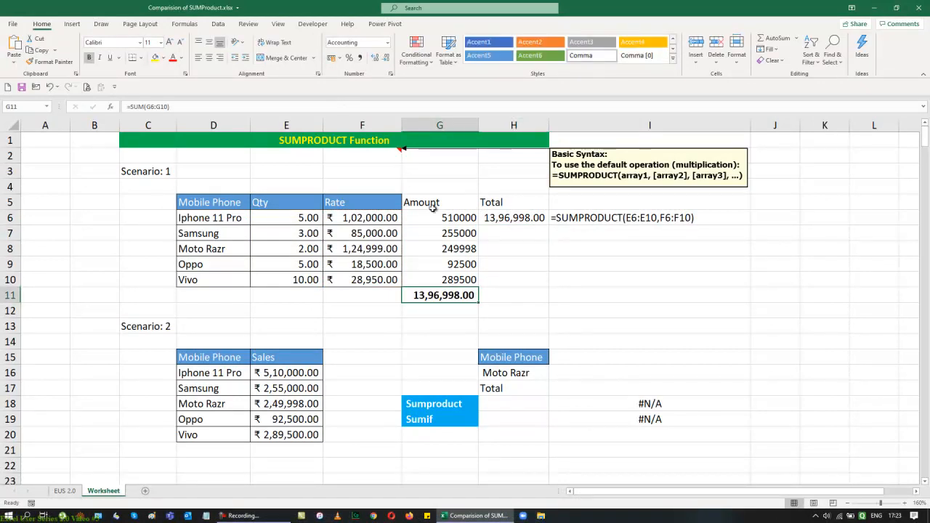
drag(440, 220, 438, 283)
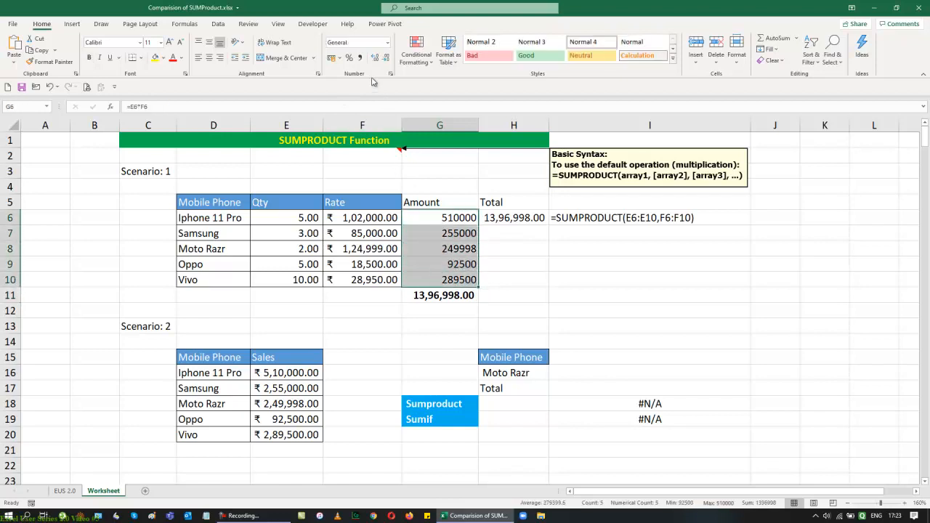
click(362, 59)
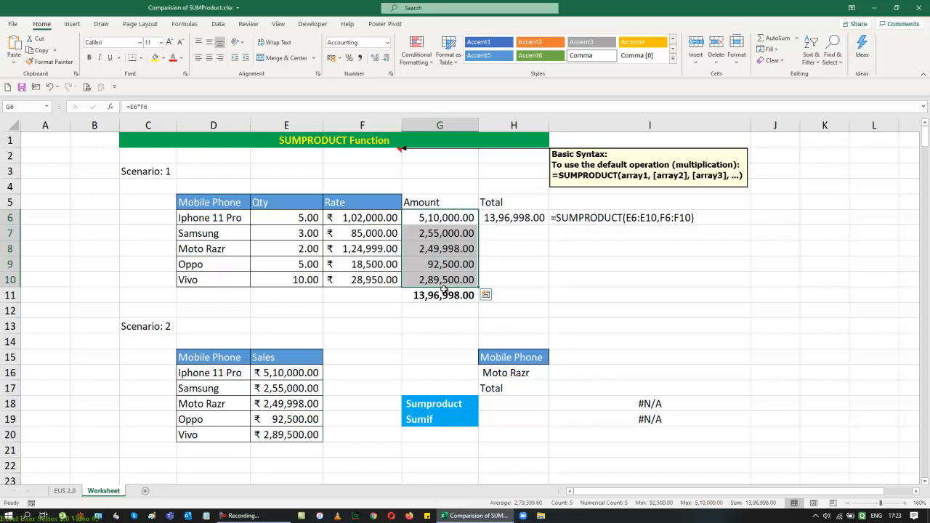
Step: Start a SUMIF formula in H19 of Scenario 2 with the phone names D16:D20 as the range
scroll(686, 374, down, 4)
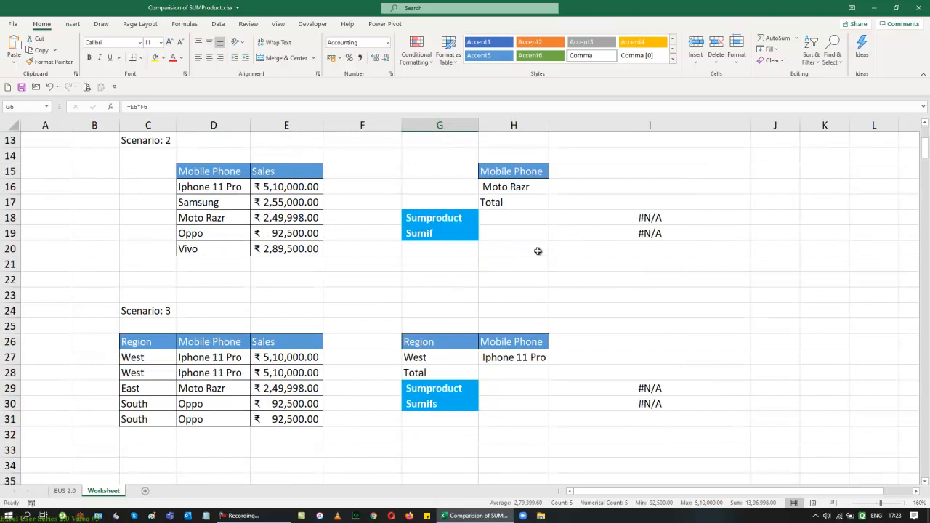
click(520, 236)
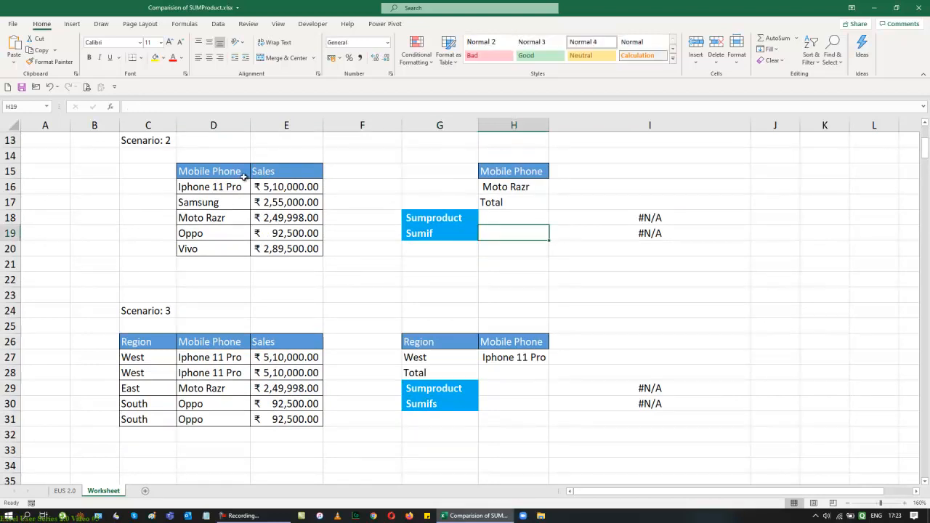
click(500, 191)
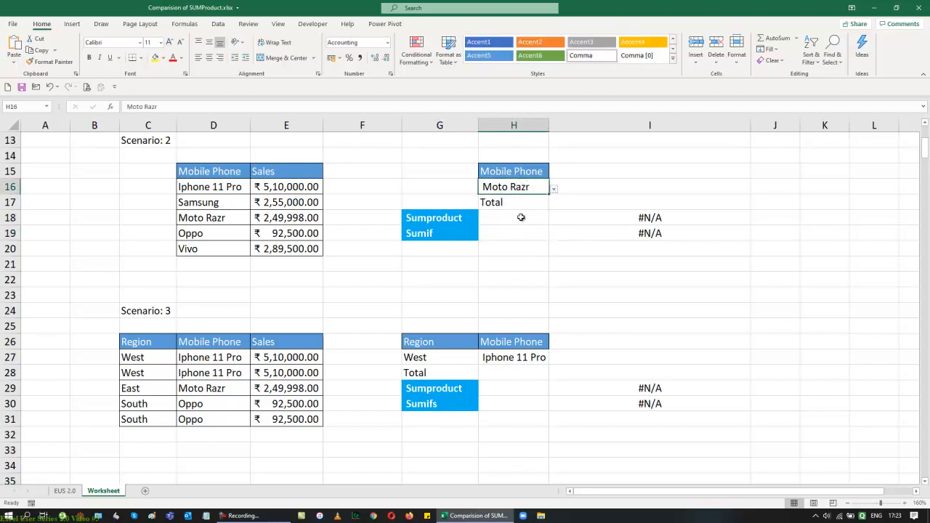
click(506, 237)
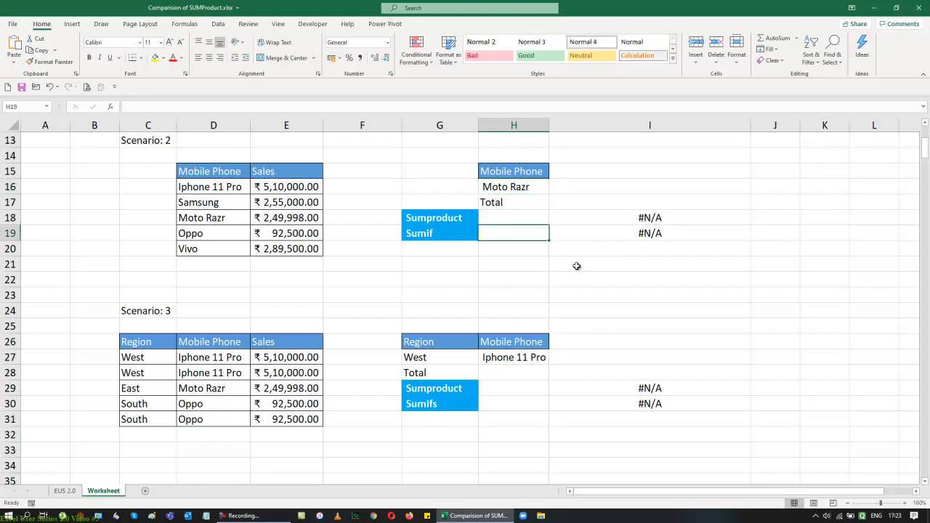
text(=sumif)
key(Tab)
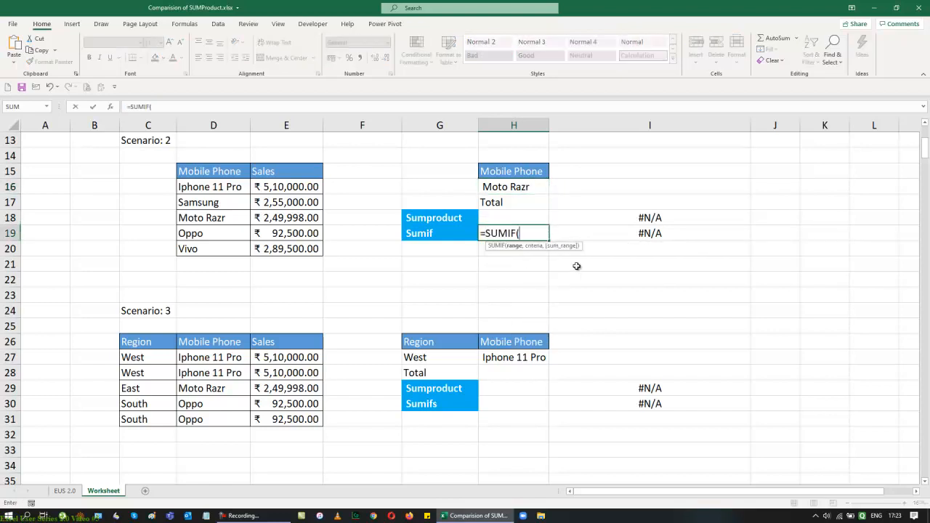
key(Left)
key(Left)
key(Left)
key(Left)
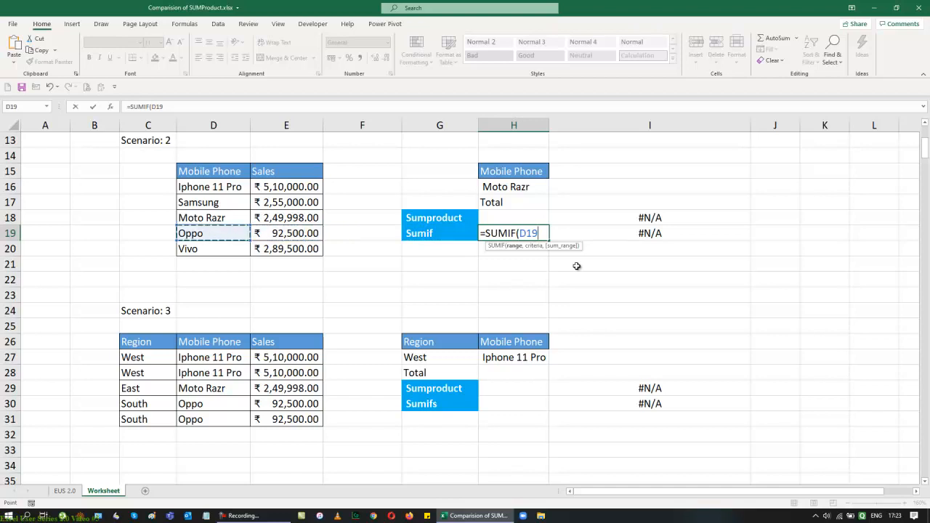
key(Up)
key(Up)
key(Up)
key(ctrl+shift+Down)
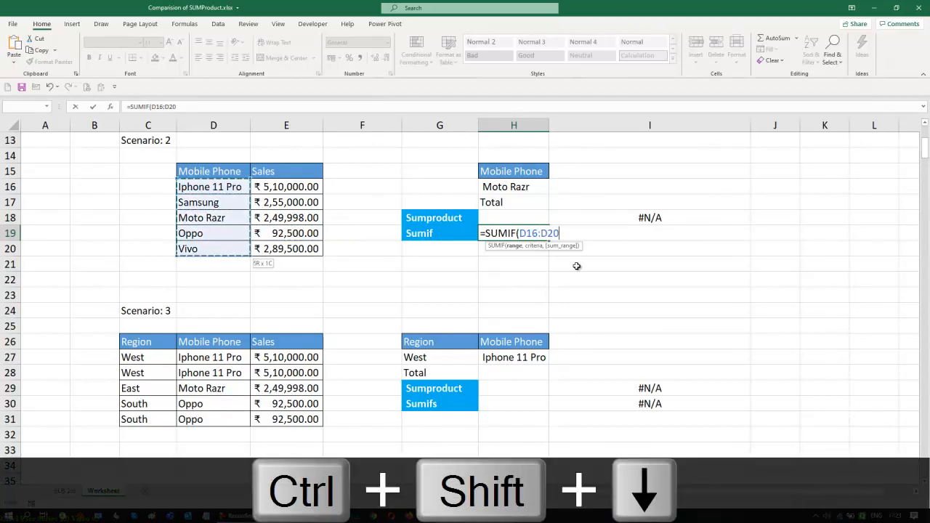
Step: Set the phone name in H16 as the criterion of the SUMIF formula
text(,)
key(Up)
key(Up)
key(Up)
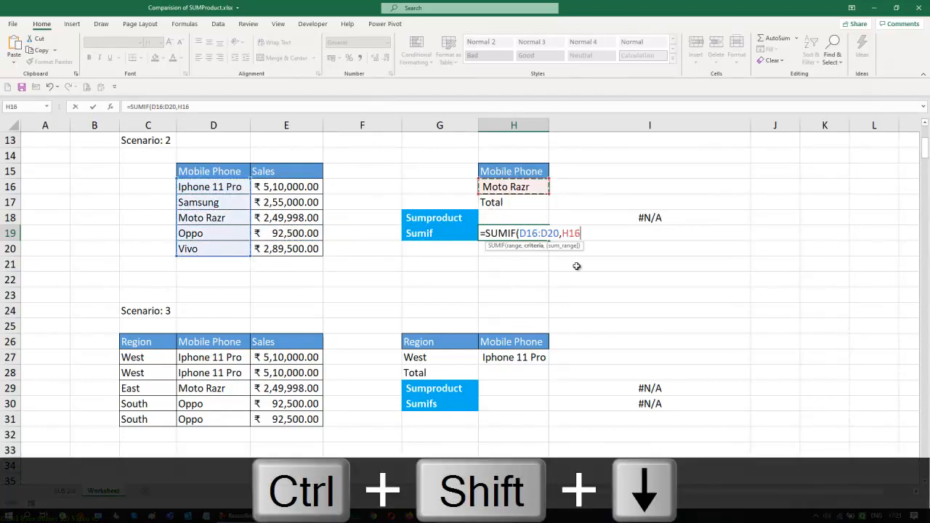
Step: Complete the SUMIF formula with sum range E16:E20 and apply the comma number style to H19
text(,)
key(Left)
key(Left)
key(Left)
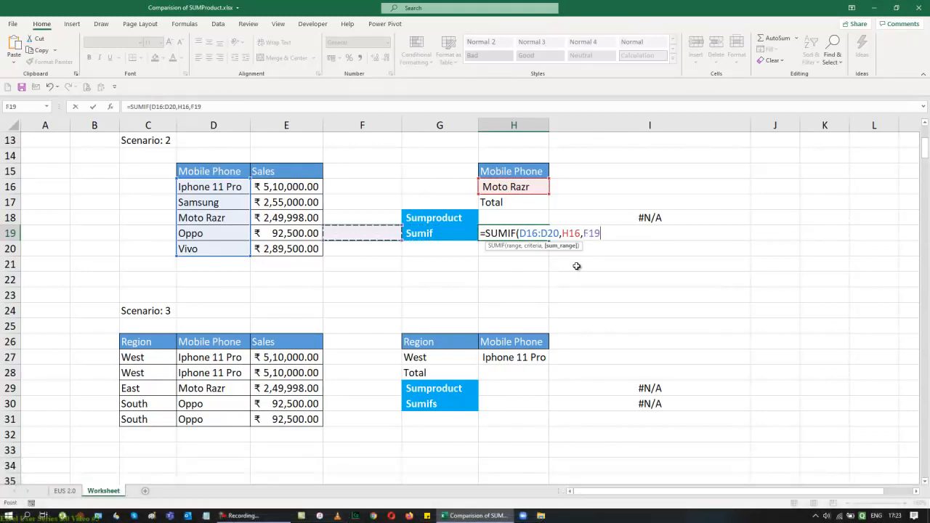
key(Up)
key(Up)
key(Up)
key(ctrl+shift+Down)
key(Return)
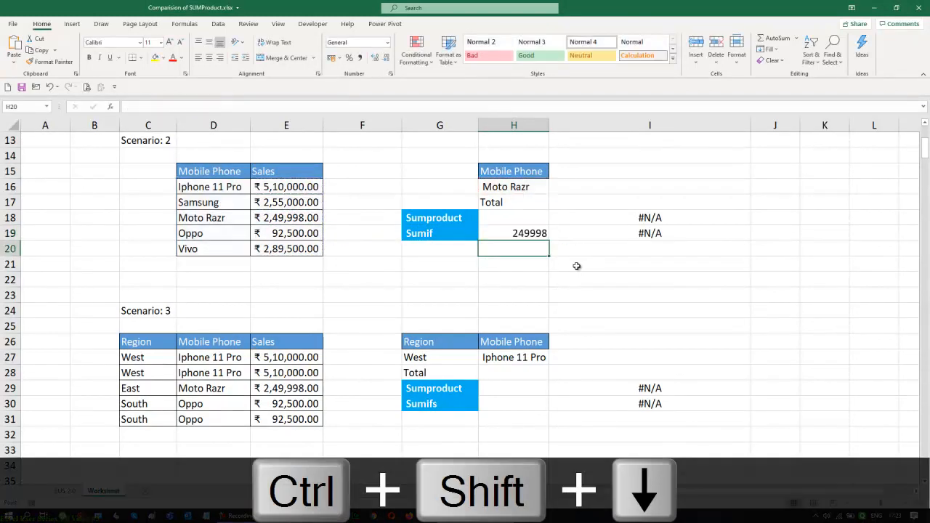
click(529, 233)
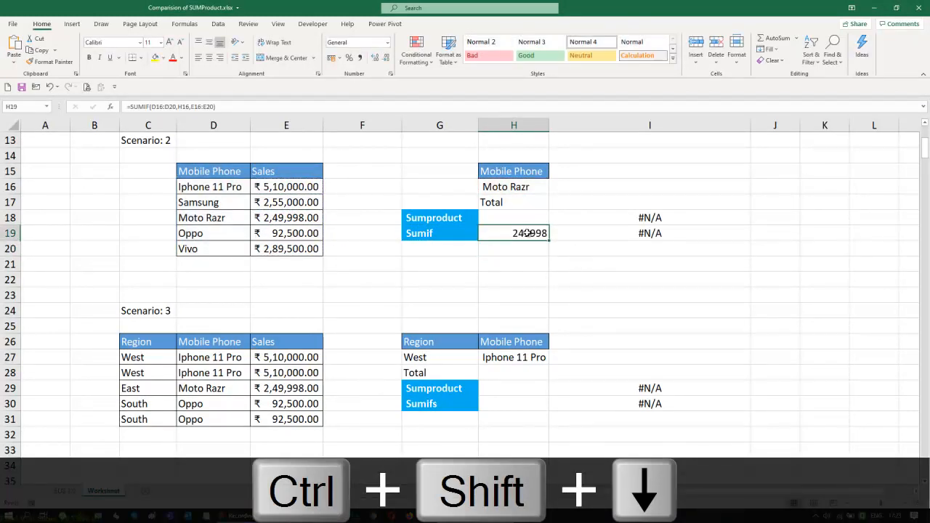
click(359, 58)
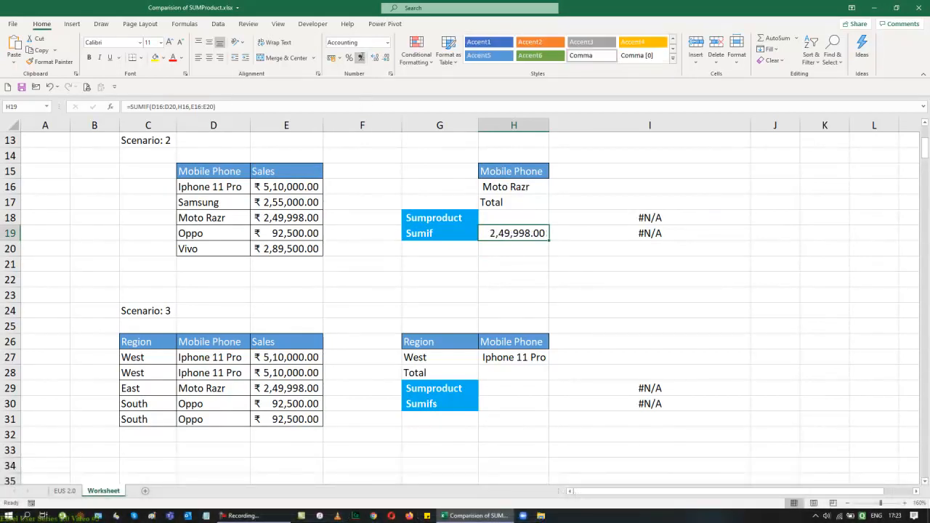
Step: Start a SUMPRODUCT formula in H18 of Scenario 2
click(529, 219)
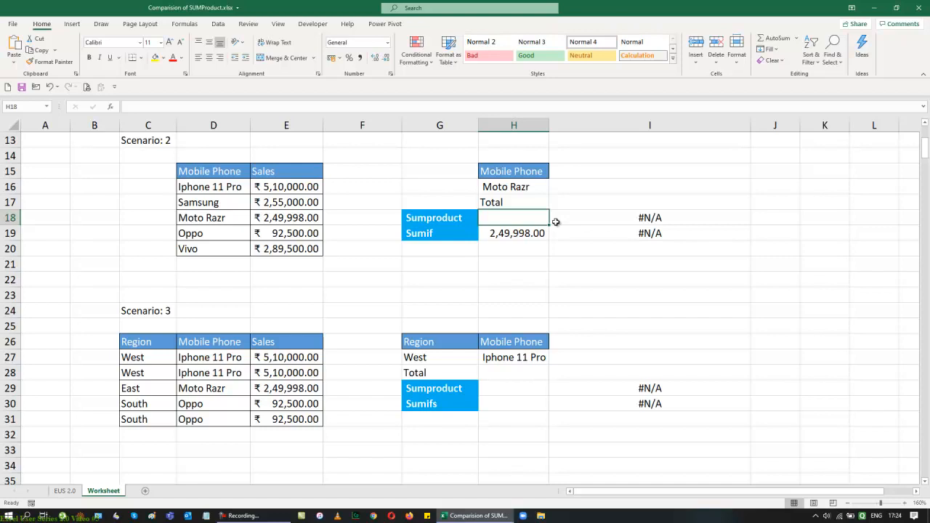
text(=sumpr)
key(Tab)
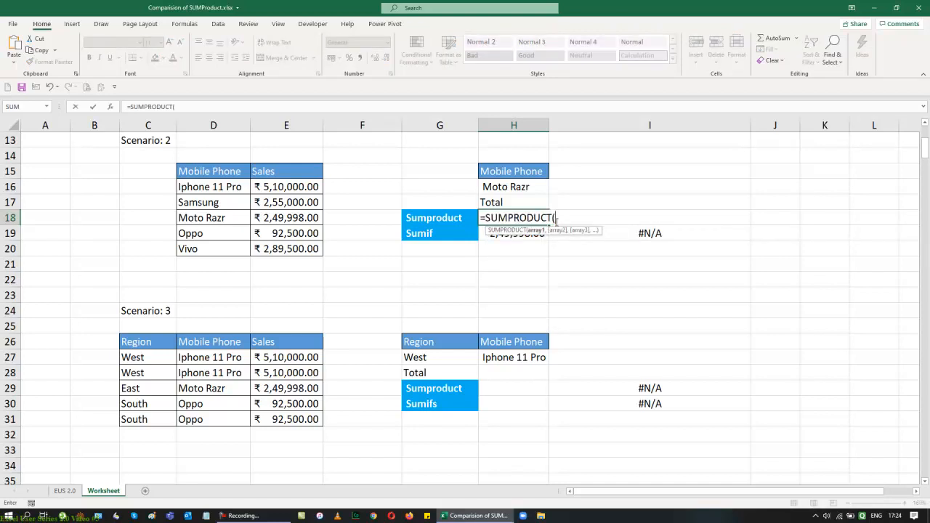
key(Left)
key(Left)
key(Left)
key(BackSpace)
key(BackSpace)
Step: Enter the condition comparing phone names D16:D20 with H16 in the SUMPRODUCT formula in H18
key(Left)
key(Left)
key(Left)
key(Left)
key(Up)
key(Up)
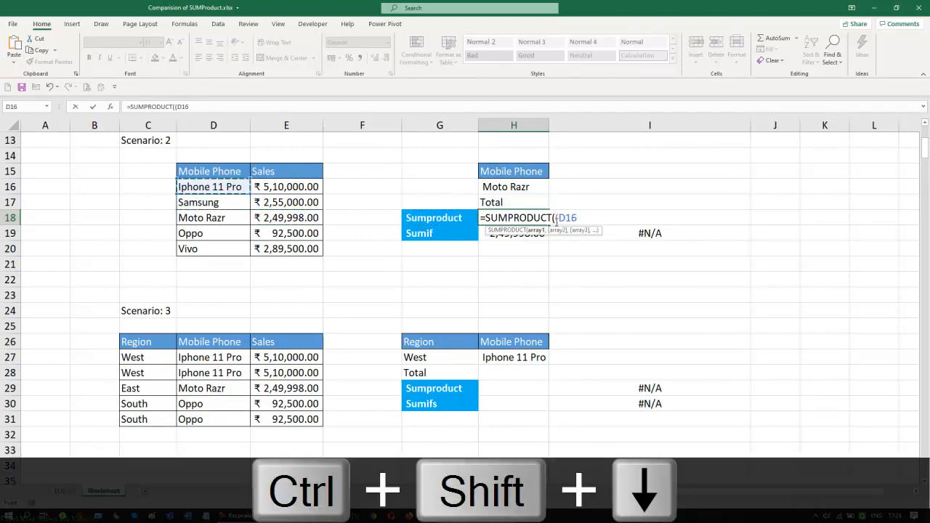
key(ctrl+shift+Down)
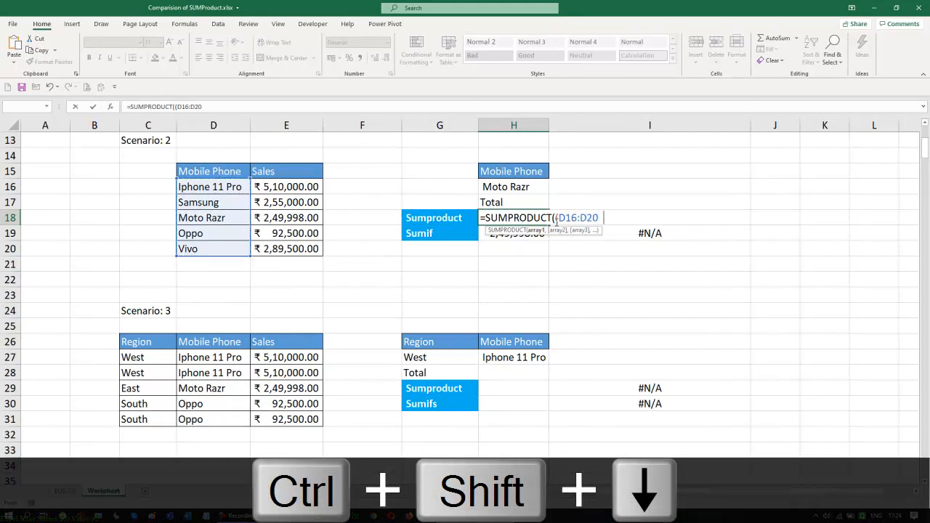
key(Up)
key(Up)
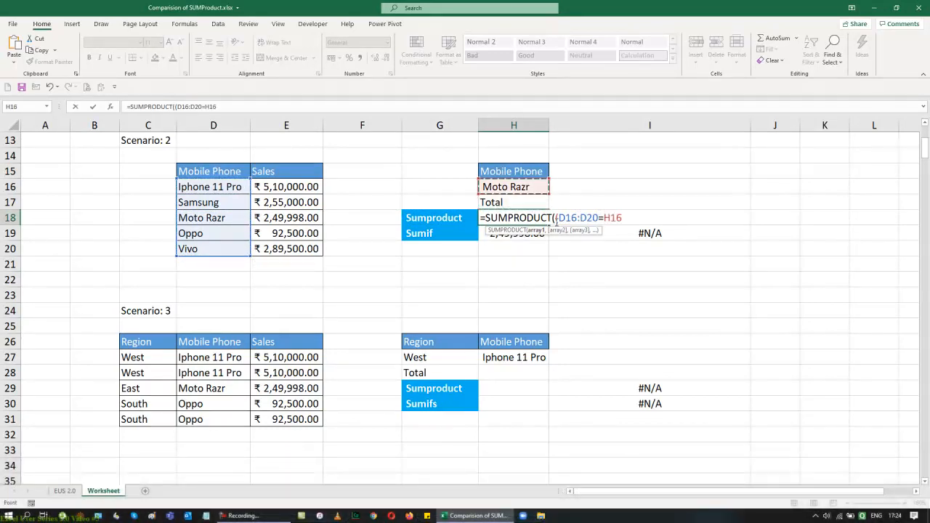
Step: Close the phone name condition and multiply it by the sales range E16:E20
text()*)
key(Left)
key(Left)
key(Left)
key(Left)
key(Up)
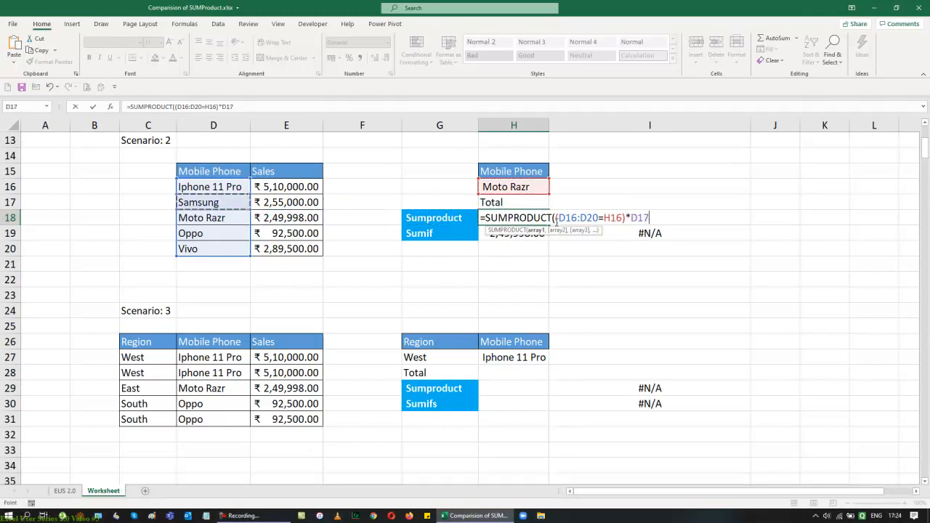
key(Right)
key(Up)
key(ctrl+shift+Down)
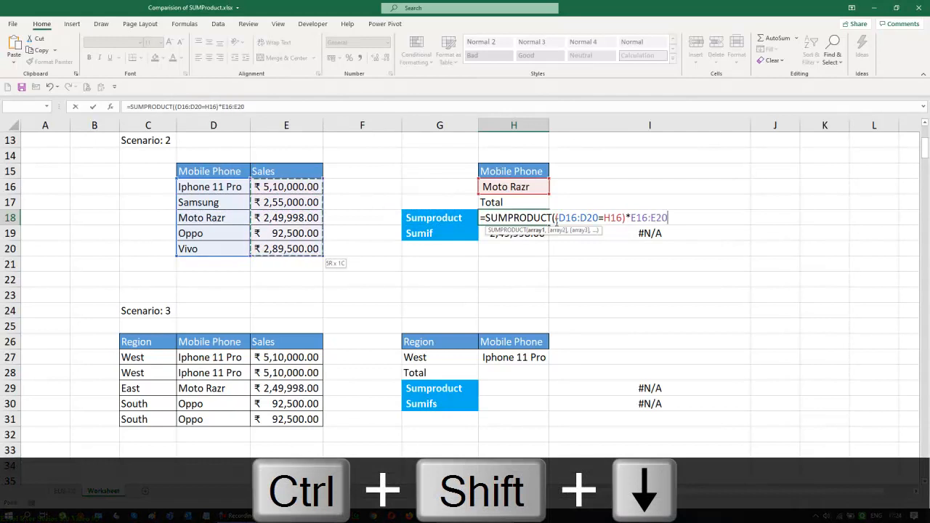
Step: Complete the SUMPRODUCT formula in H18 and apply the comma number style to the cell
text())
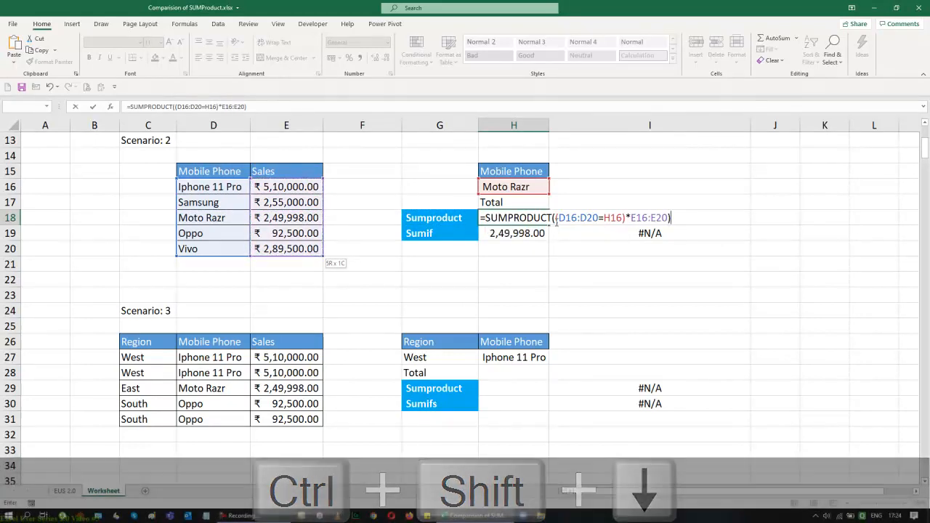
key(Return)
click(543, 218)
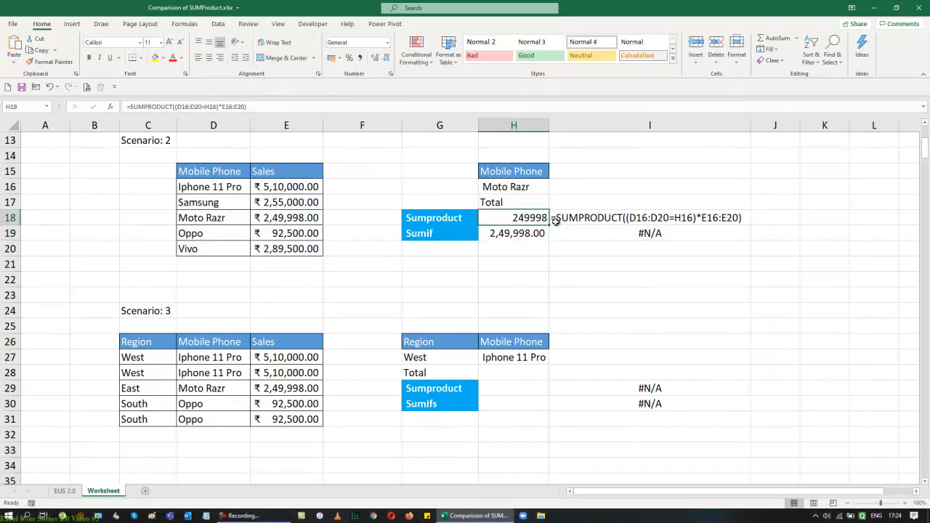
click(360, 58)
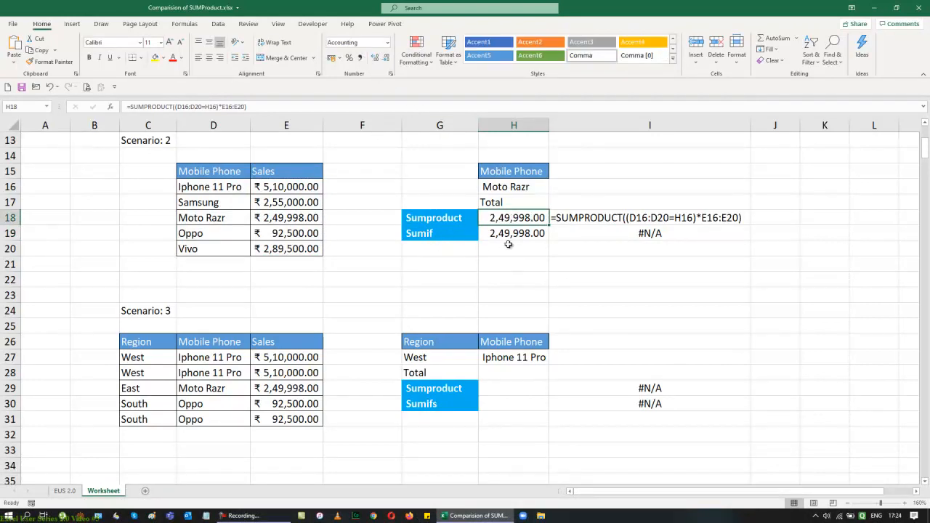
Step: Fill the formula text display from I18 down to I19
click(538, 189)
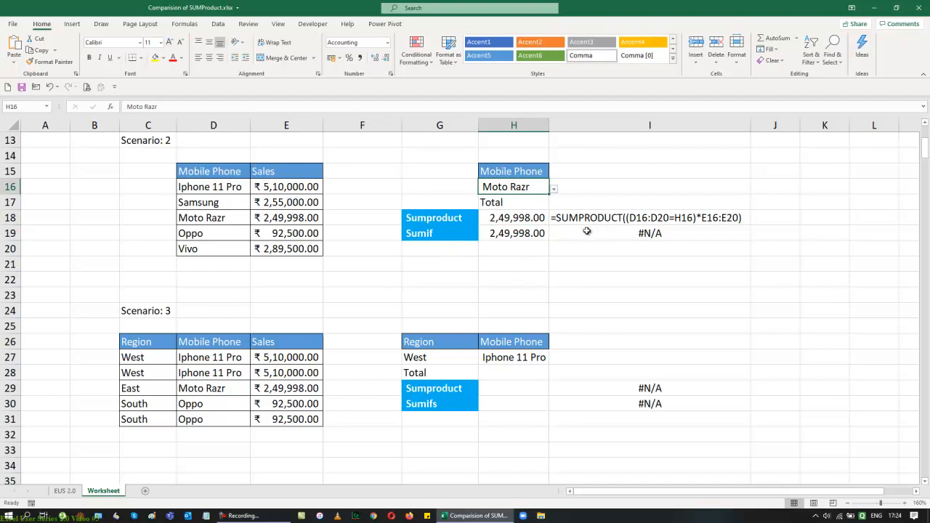
click(602, 219)
drag(750, 226, 751, 240)
click(530, 234)
Step: Switch the phone name in H16 to Samsung, Iphone 11 Pro, Vivo and finally Oppo to test both totals
click(542, 188)
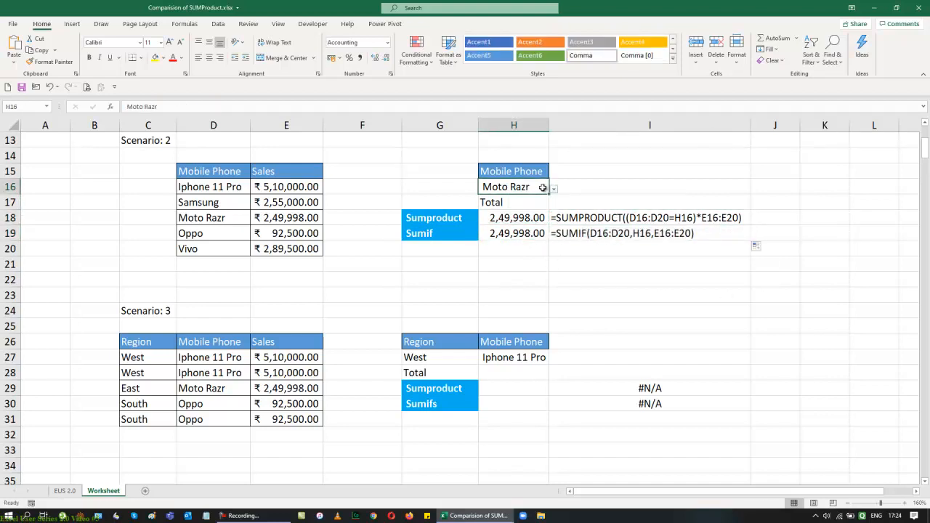
click(554, 190)
click(534, 210)
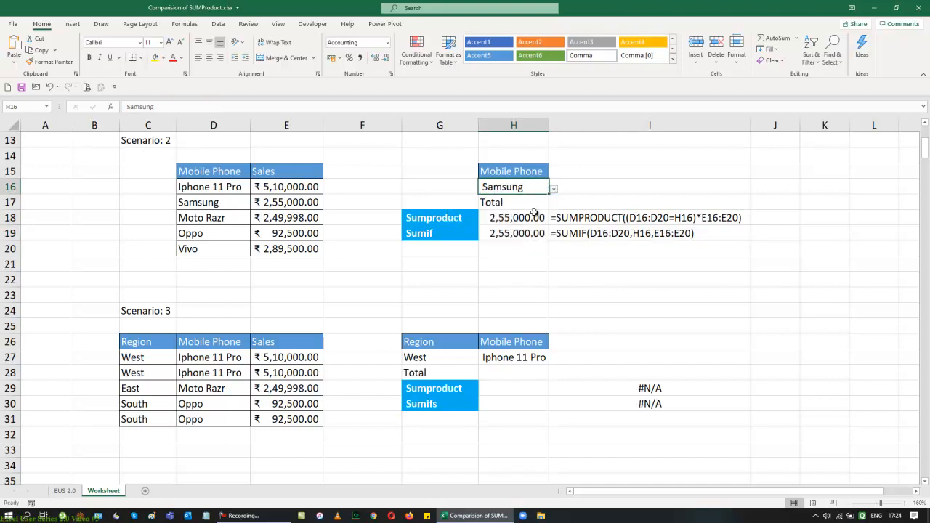
click(554, 190)
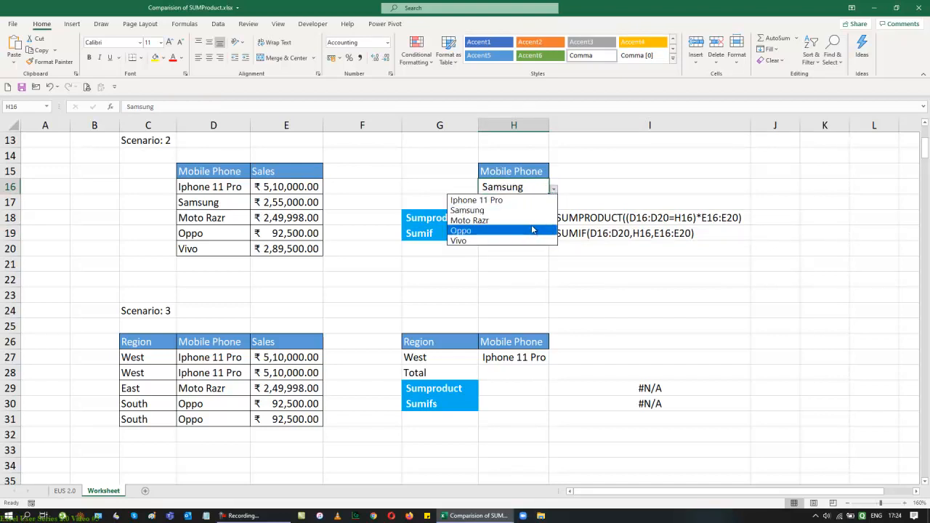
click(509, 201)
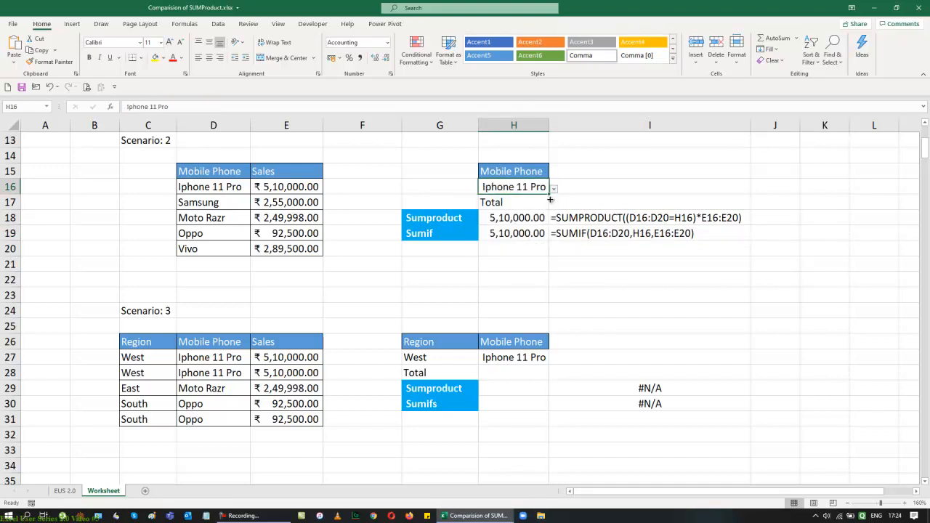
click(554, 189)
click(517, 241)
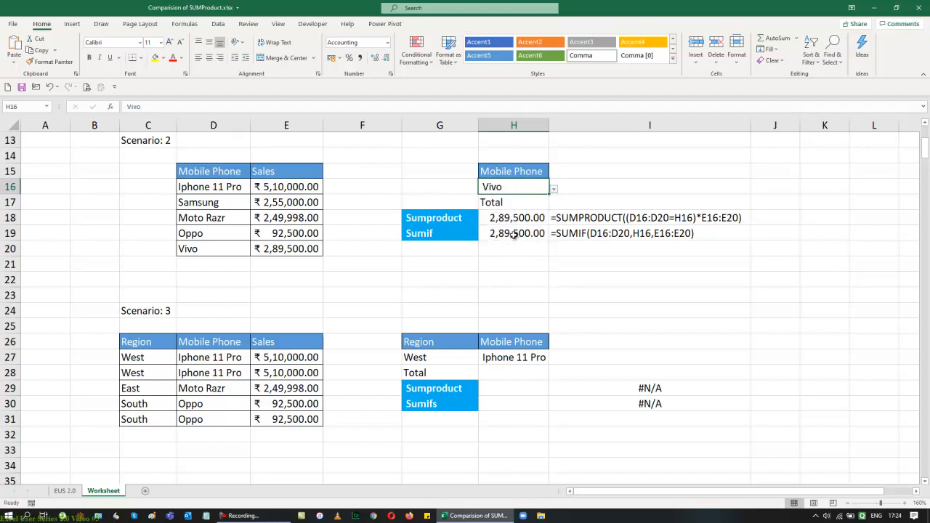
click(554, 191)
click(527, 230)
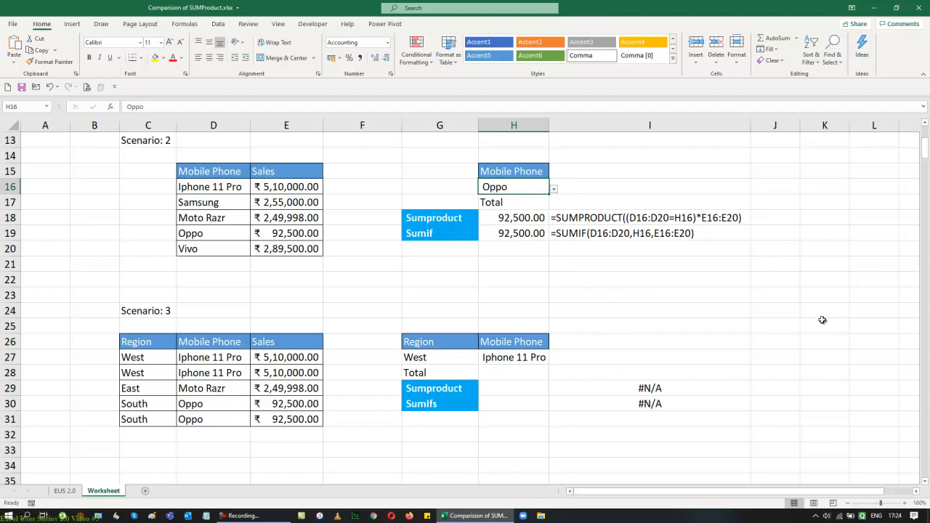
Step: Start a SUMIFS formula in H30 of Scenario 3 with the sales column E26:E31 as the sum range
click(795, 331)
scroll(796, 328, down, 1)
scroll(796, 328, down, 2)
click(516, 297)
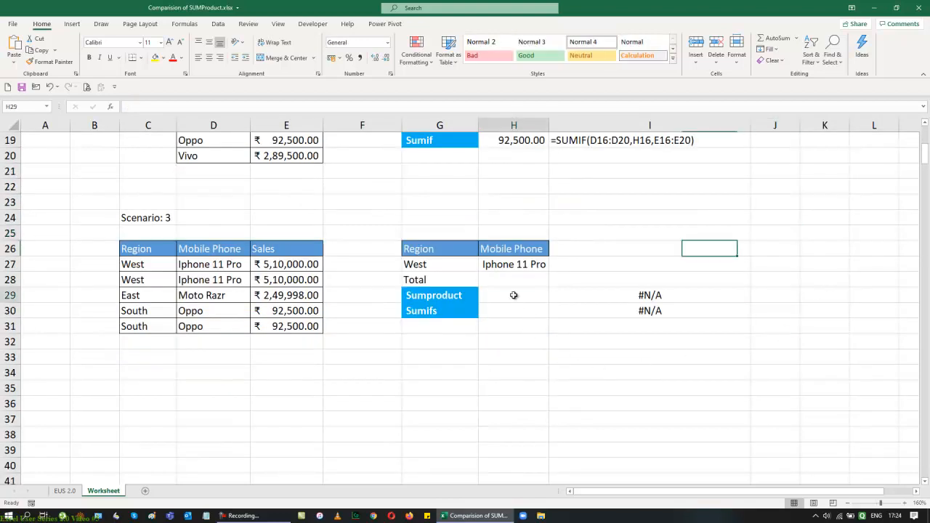
click(515, 312)
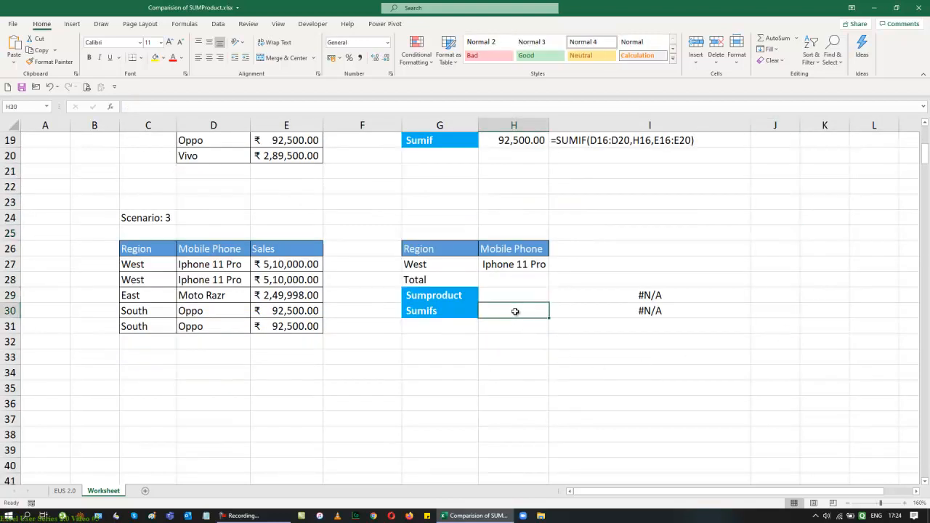
text(=sumif)
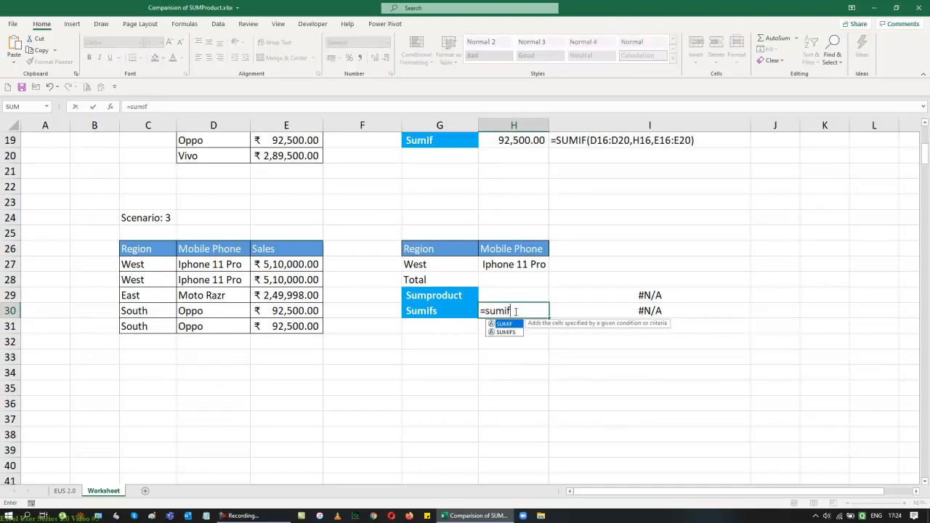
key(Down)
key(Tab)
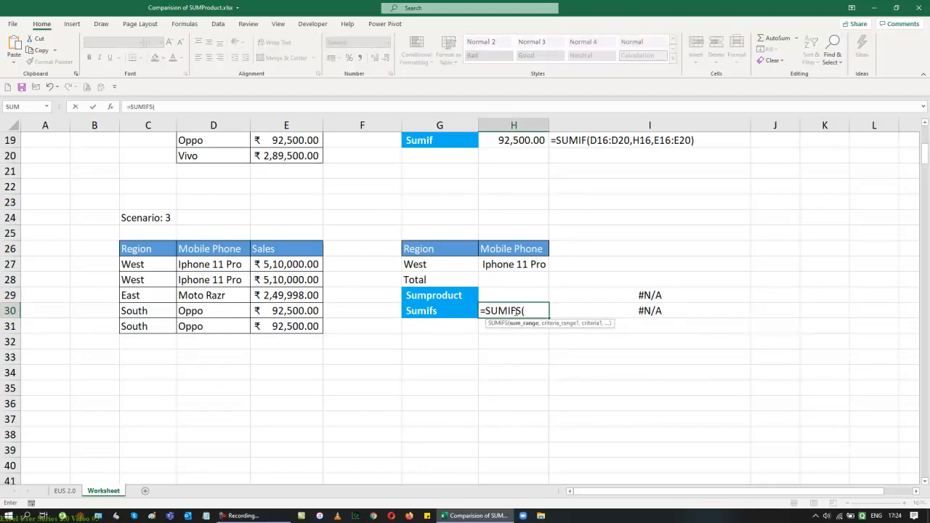
key(Left)
key(Left)
key(Left)
key(Up)
key(Up)
key(Up)
key(Up)
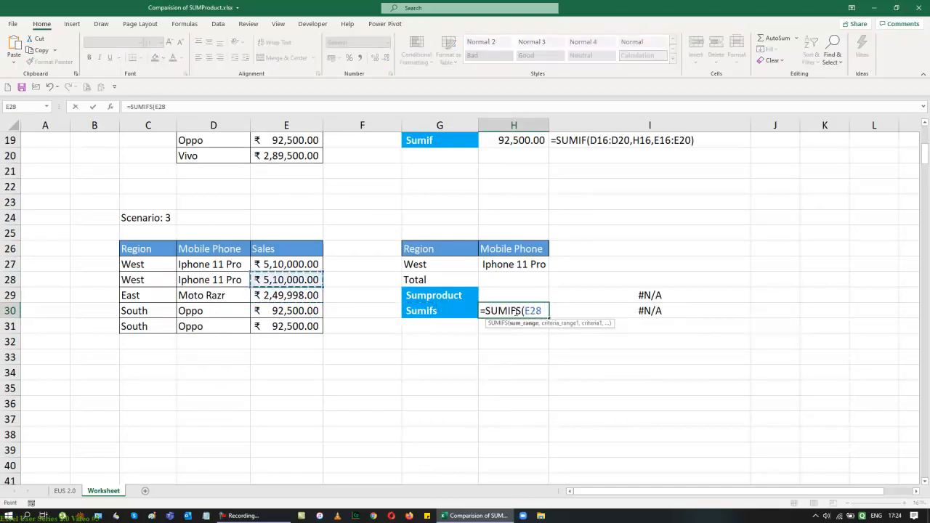
key(ctrl+shift+Down)
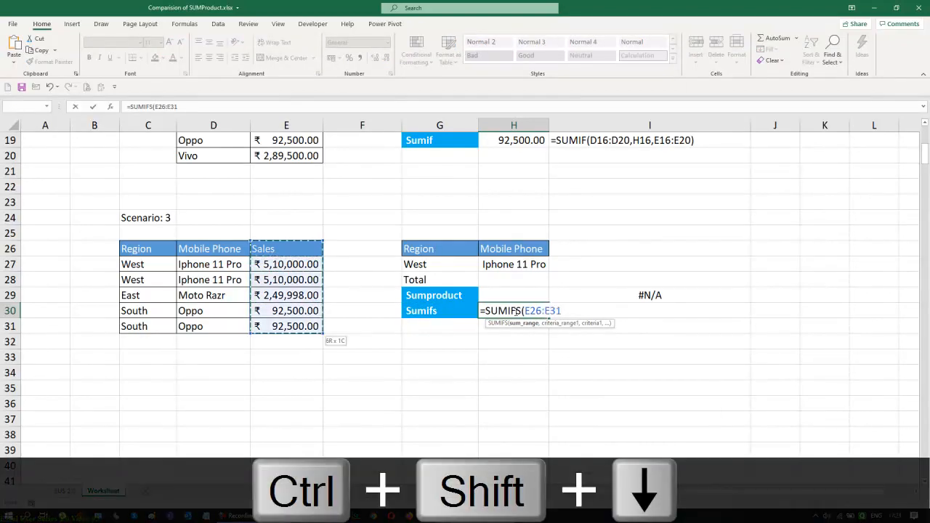
Step: Add the region column C26:C31 as the first criteria range of the SUMIFS formula
text(,)
key(Left)
key(Left)
key(Left)
key(Left)
key(Left)
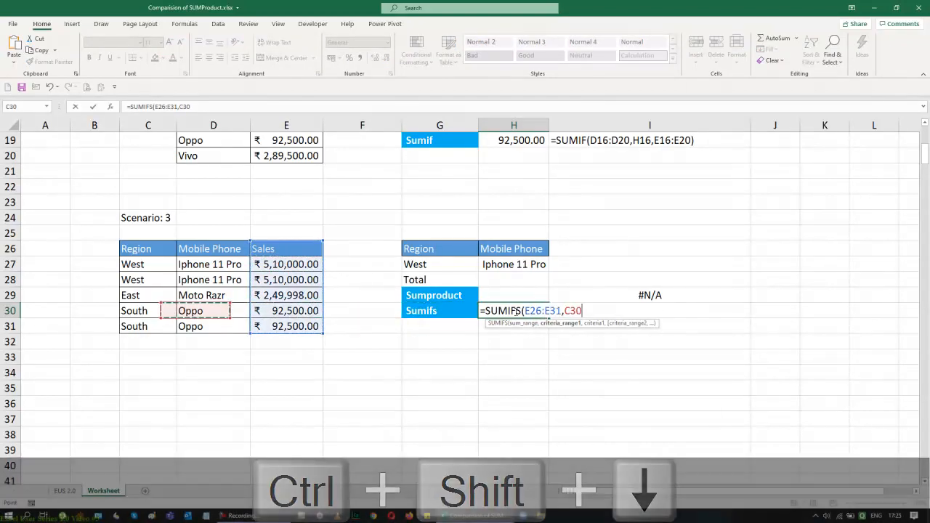
key(Up)
key(Up)
key(Up)
key(Up)
key(ctrl+shift+Down)
Step: Set the region in G27 as the first criterion of the SUMIFS formula
text(,)
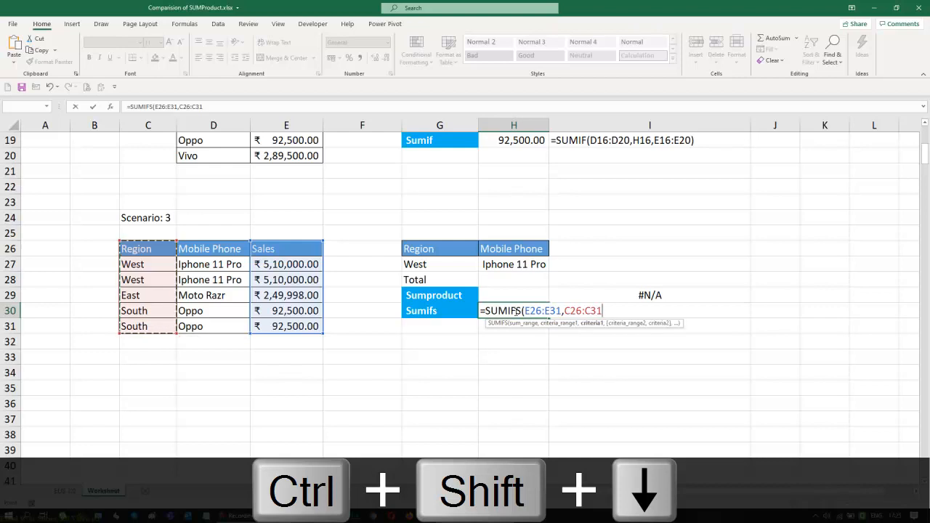
key(Up)
key(Up)
key(Up)
key(Left)
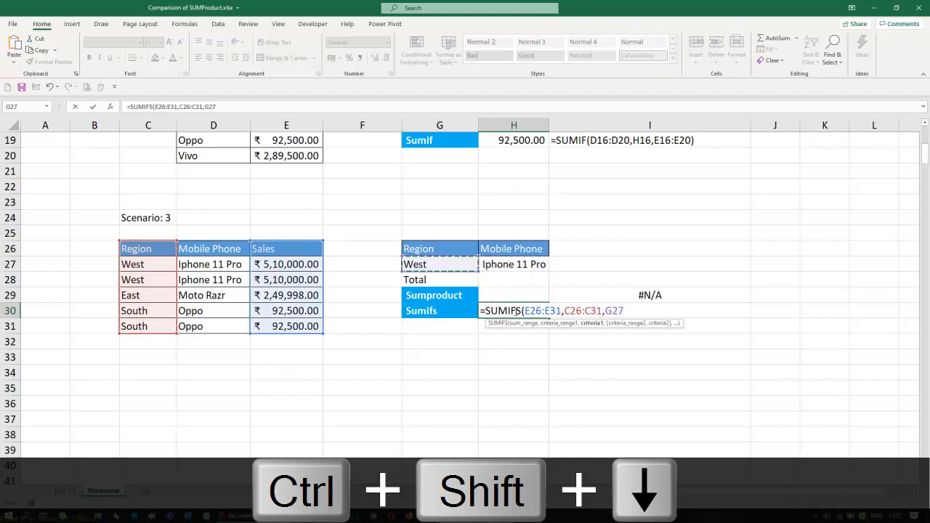
Step: Add the mobile phone column D26:D31 as the second criteria range of the SUMIFS formula
text(,)
key(Left)
key(Left)
key(Left)
key(Left)
key(Up)
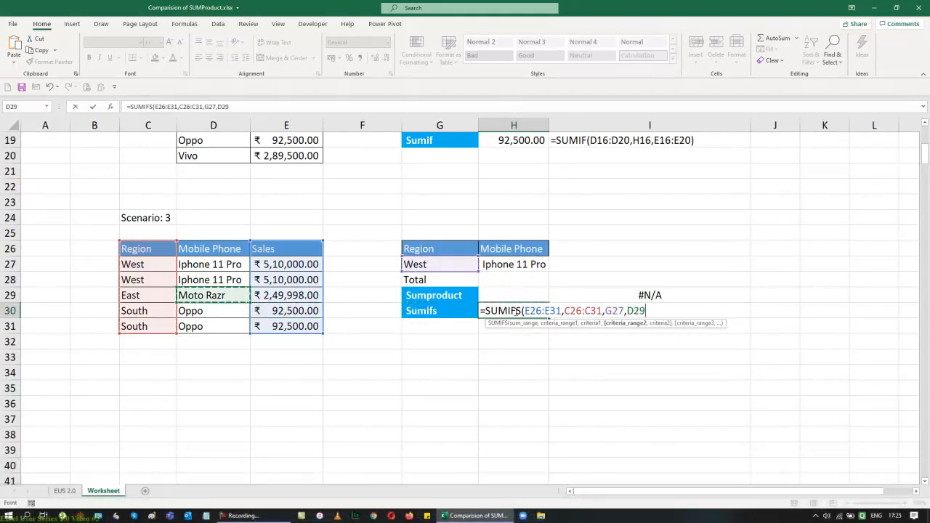
key(Up)
key(Up)
key(Up)
key(ctrl+shift+Down)
Step: Complete the SUMIFS formula with H27 as the second criterion and apply the comma number style to H30
text(,)
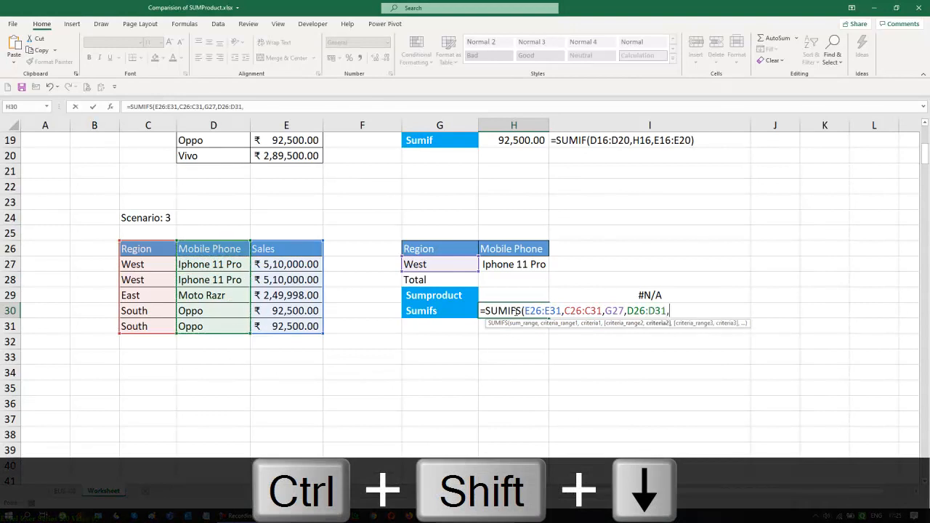
key(Up)
key(Up)
key(Up)
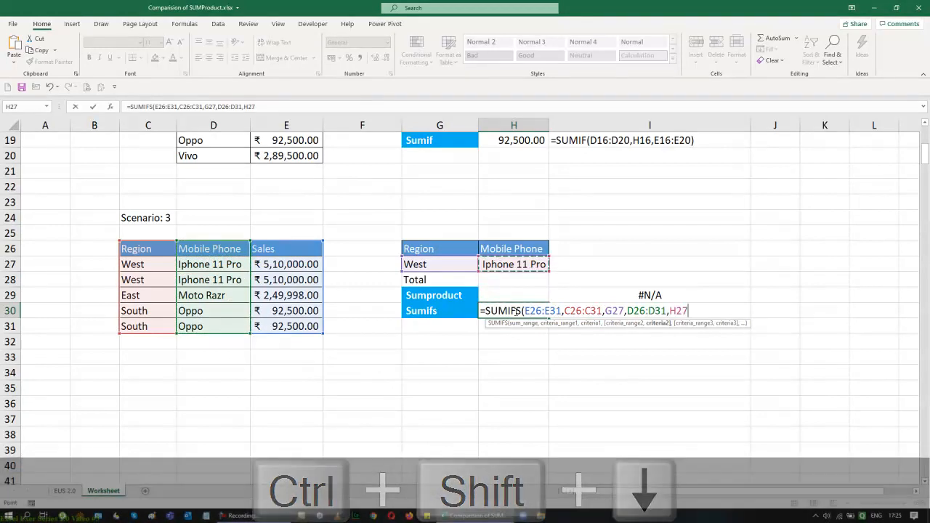
text())
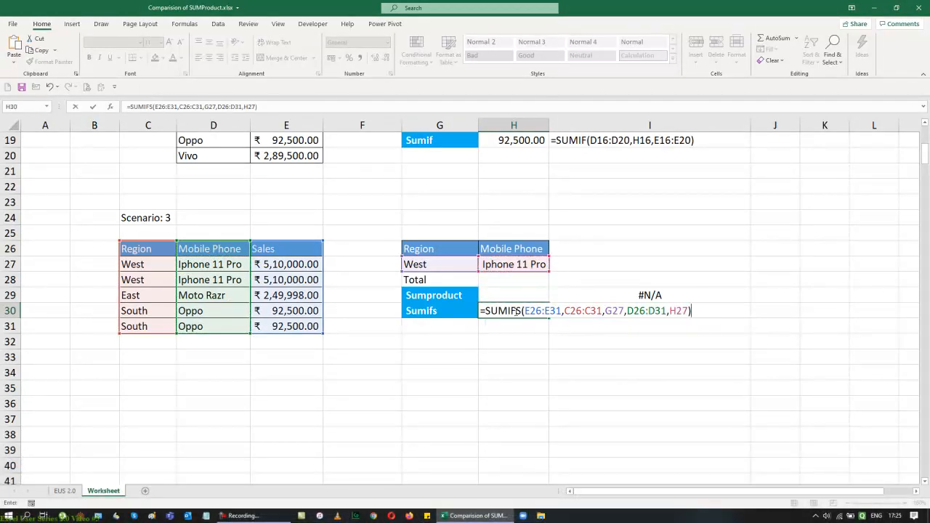
key(Return)
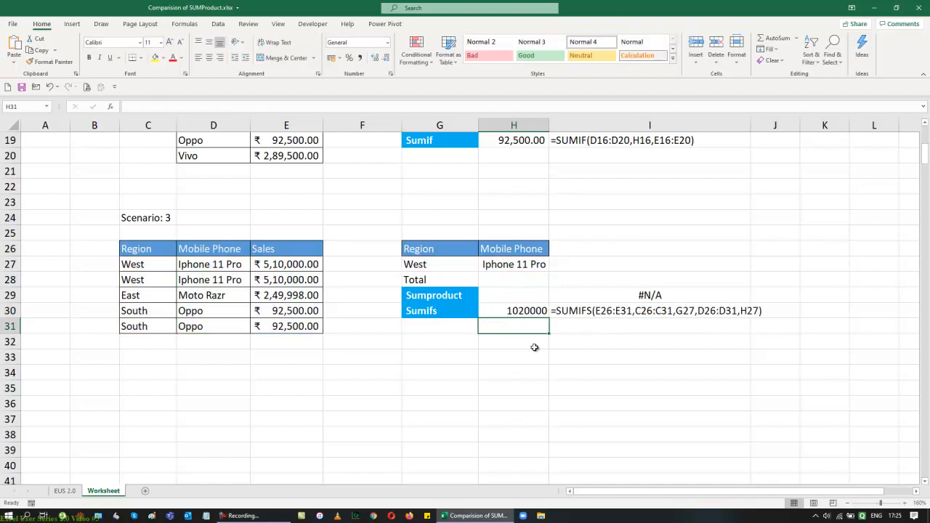
click(521, 313)
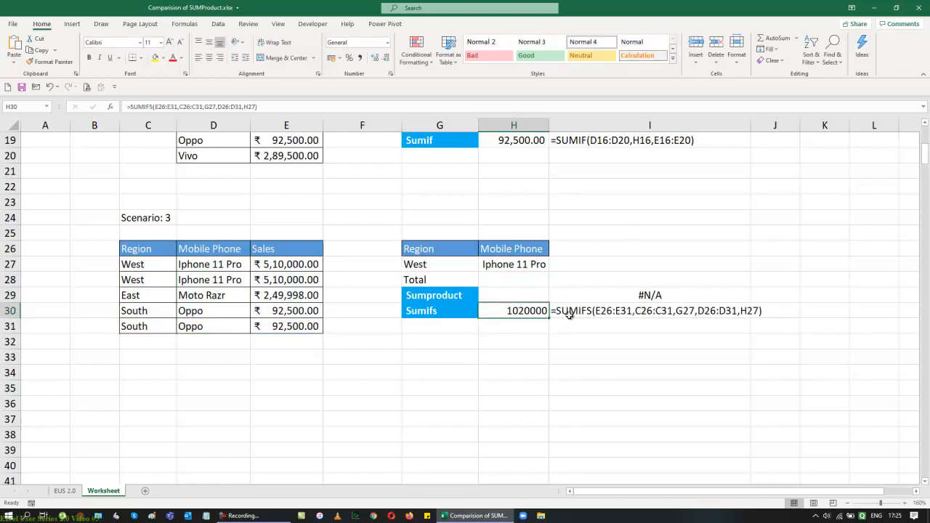
click(359, 59)
Step: Start a SUMPRODUCT formula in H29 whose first bracketed condition uses the region range C27:C31
click(514, 294)
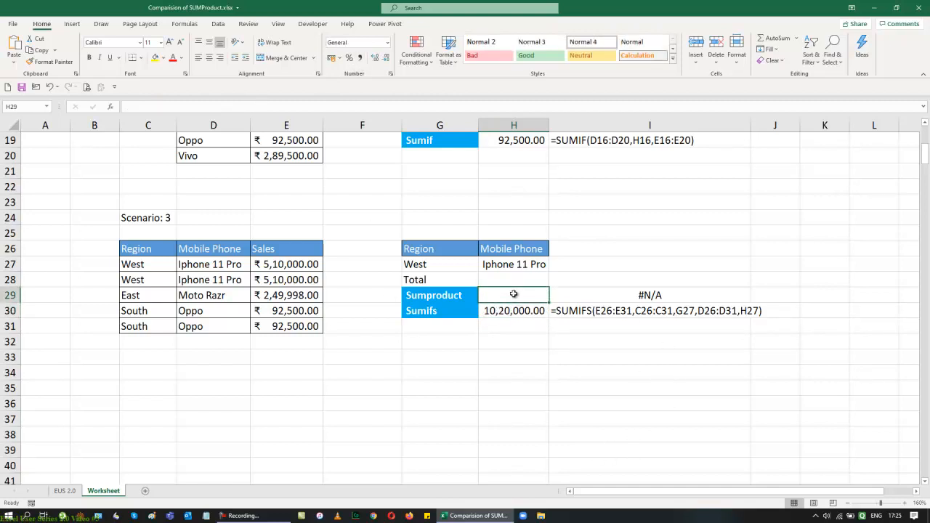
text(=sum)
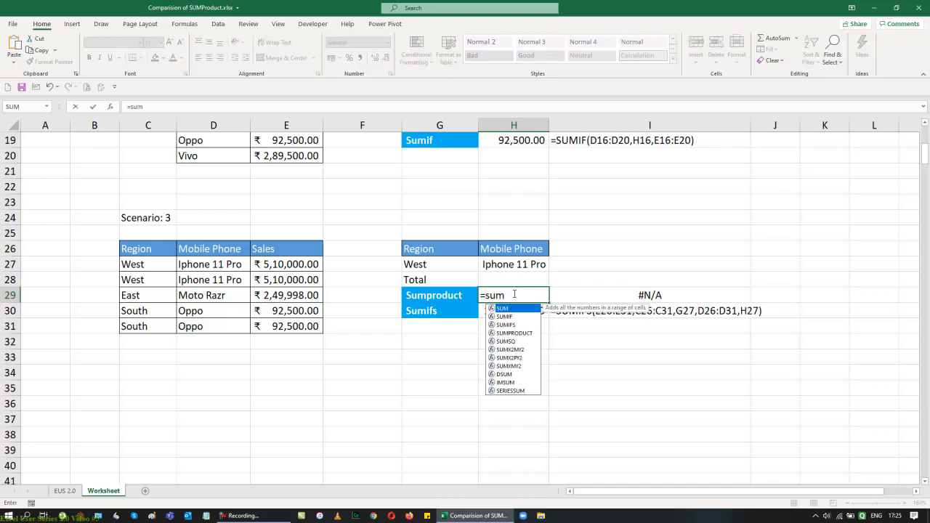
text(pr)
key(Tab)
text(()
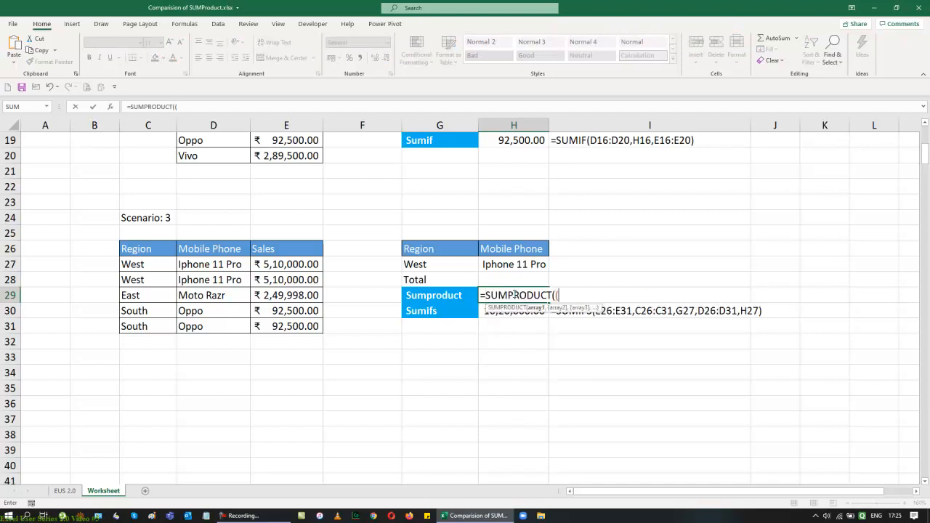
key(Left)
key(Left)
key(Left)
key(Left)
key(Left)
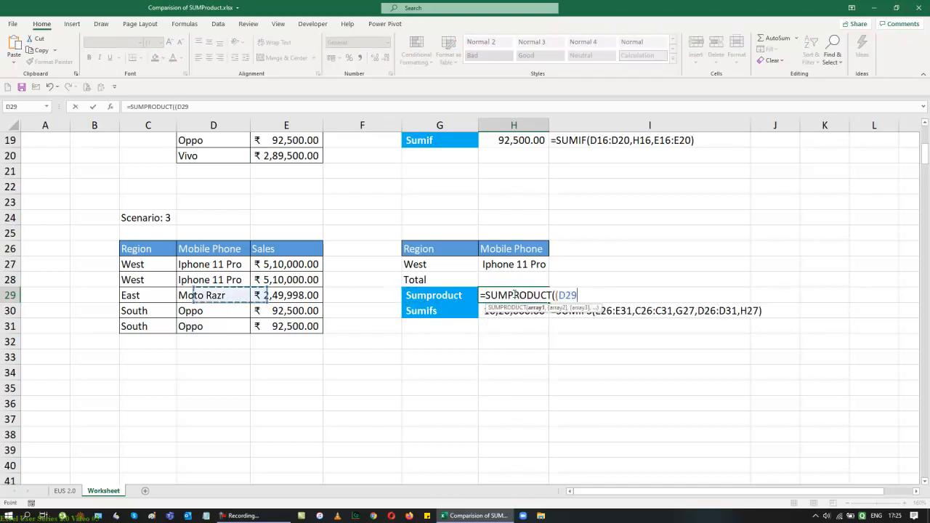
key(Up)
key(Up)
key(ctrl+shift+Down)
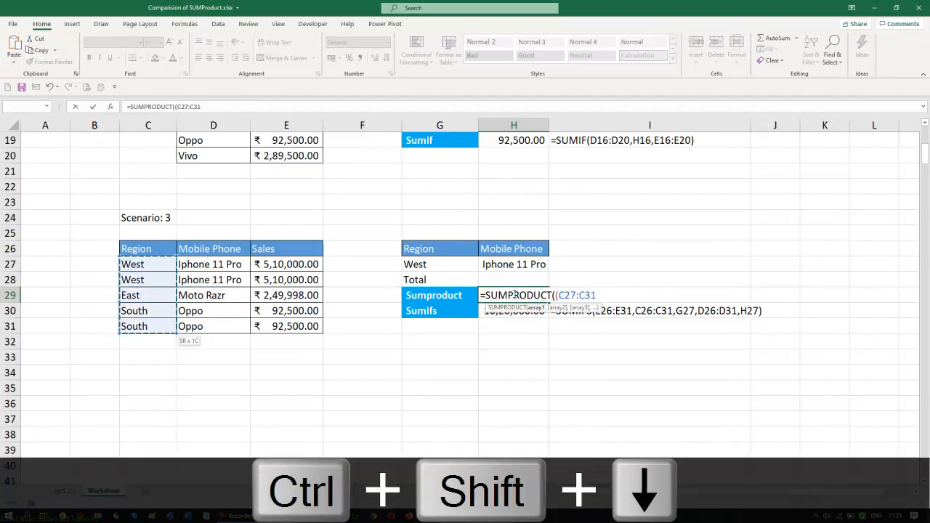
Step: Complete the first condition by comparing the range with the region in G27, followed by a multiplication operator
text(=)
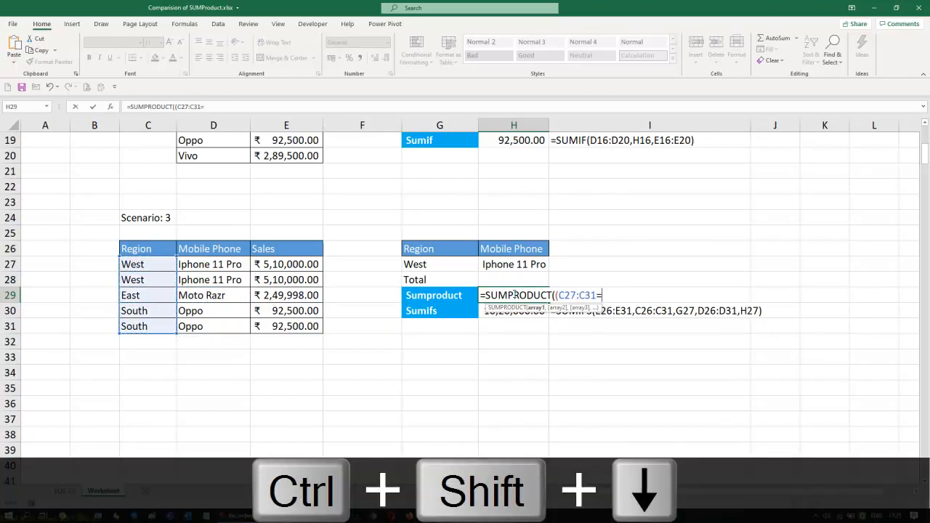
key(Up)
key(Up)
key(Left)
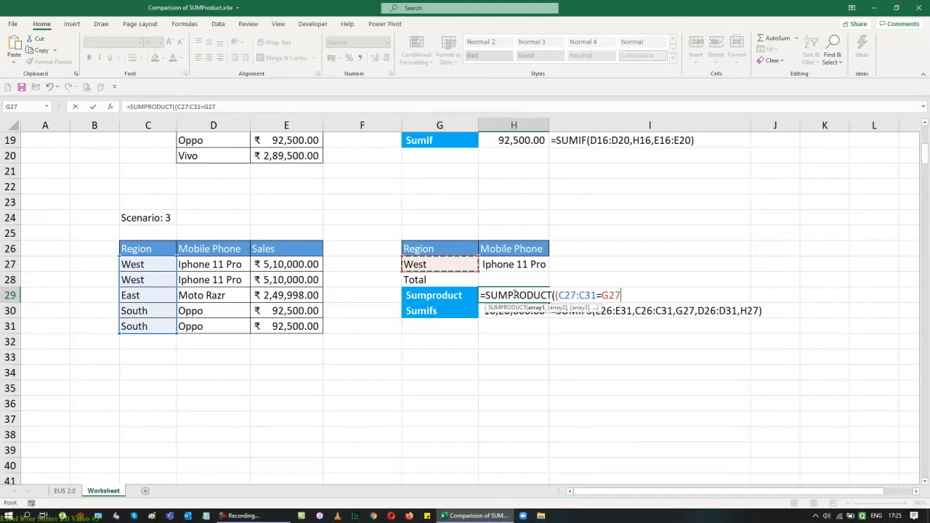
text()*)
key(Left)
key(Left)
key(Left)
key(Left)
key(Up)
key(Up)
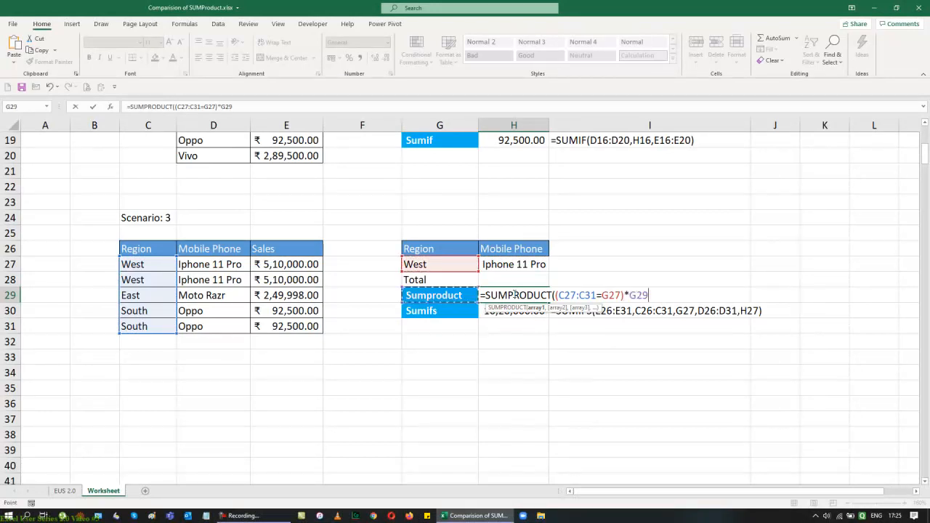
key(ctrl+shift+Down)
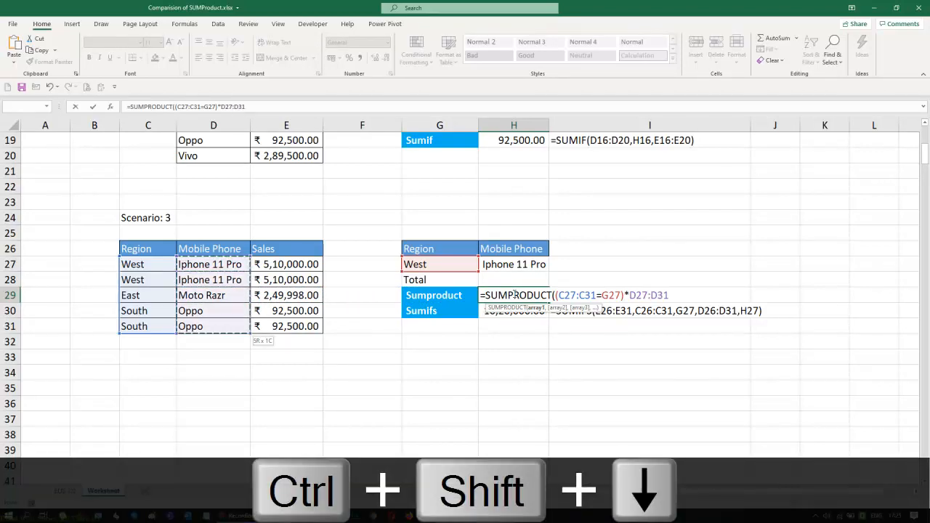
key(BackSpace)
key(BackSpace)
key(BackSpace)
key(BackSpace)
key(BackSpace)
key(BackSpace)
key(BackSpace)
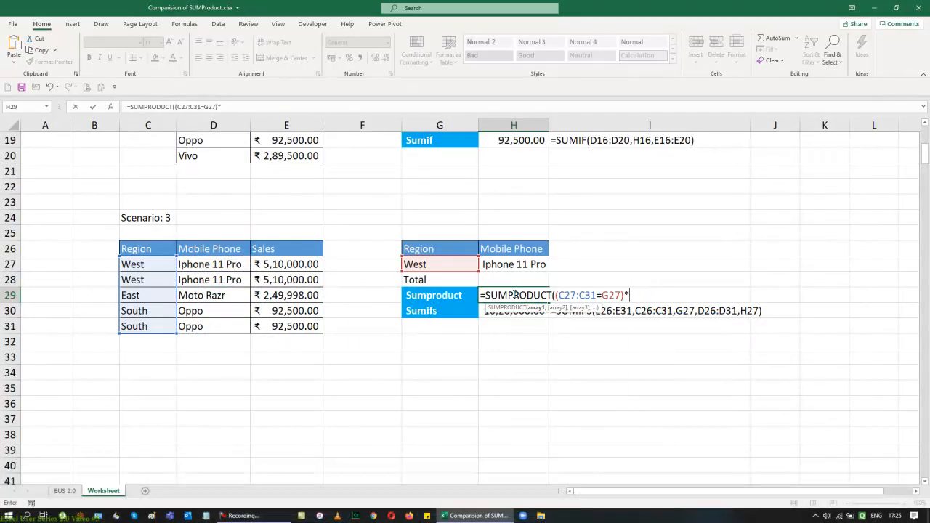
Step: Open a second bracketed condition in the SUMPRODUCT formula with the mobile phone range D27:D31
text(()
key(Left)
key(Left)
key(Left)
key(Left)
key(Left)
key(Up)
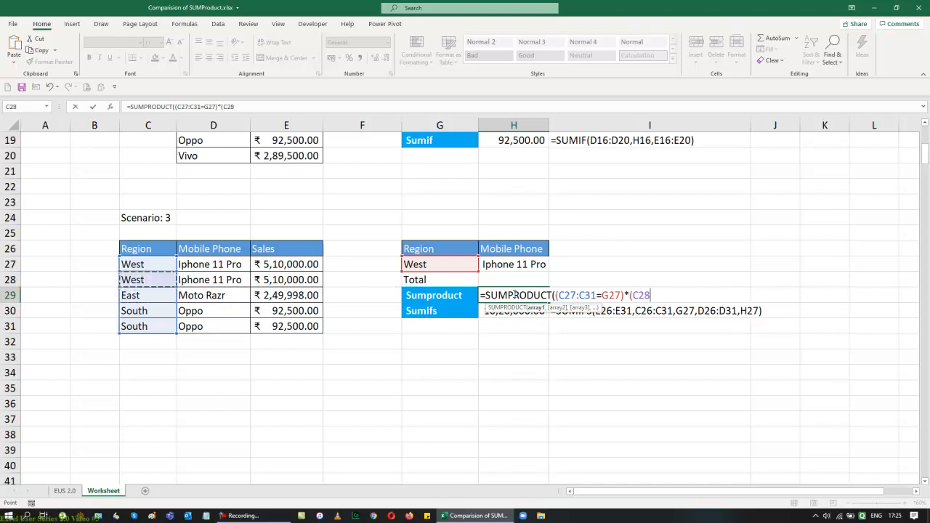
key(Right)
key(Up)
key(ctrl+shift+Down)
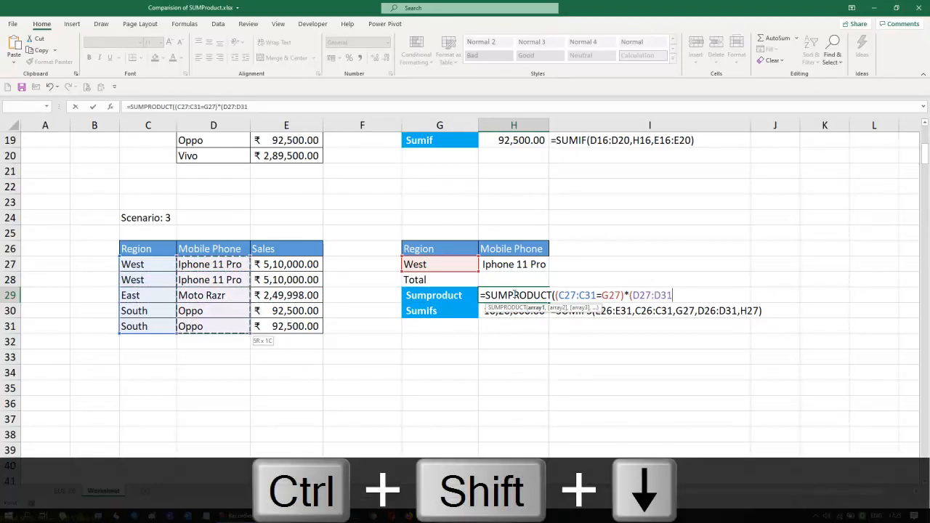
Step: Complete the second condition by comparing the range with the phone in H27, followed by a multiplication operator
text(=)
key(Up)
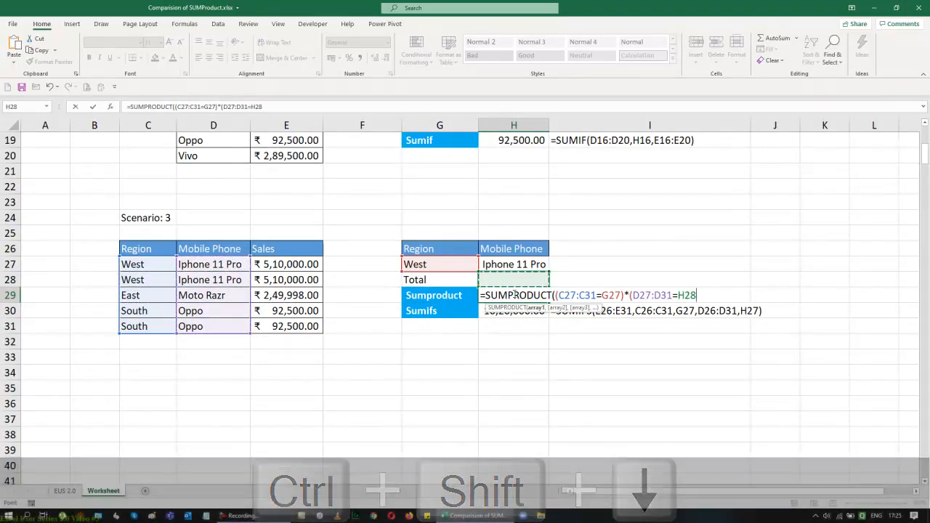
key(Up)
text()*)
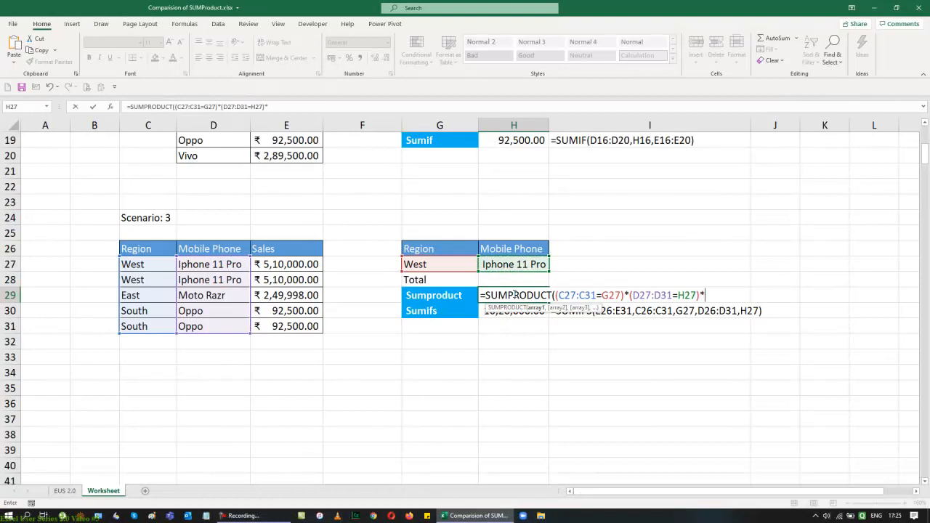
Step: Finish the SUMPRODUCT formula with the sales range E27:E31 as the multiplied values and enter it
key(Left)
key(Left)
key(Left)
key(Up)
key(Up)
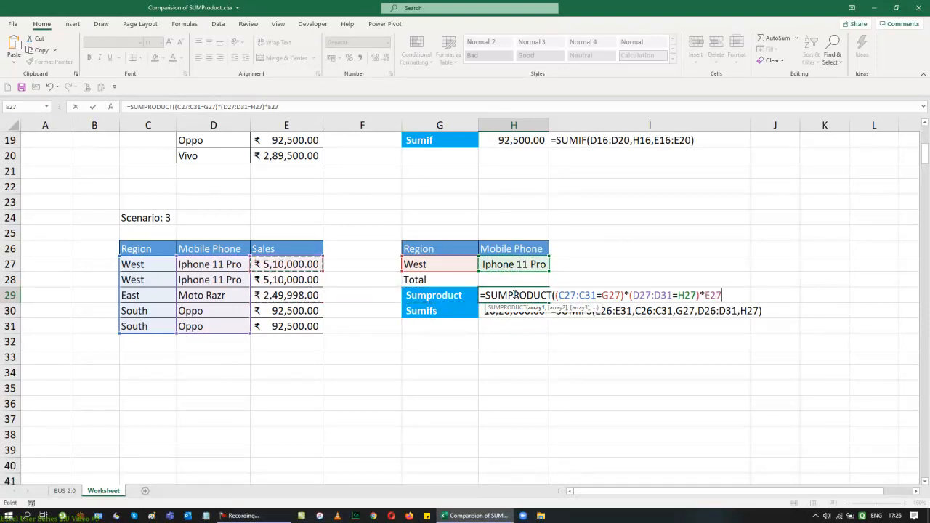
key(ctrl+shift+Down)
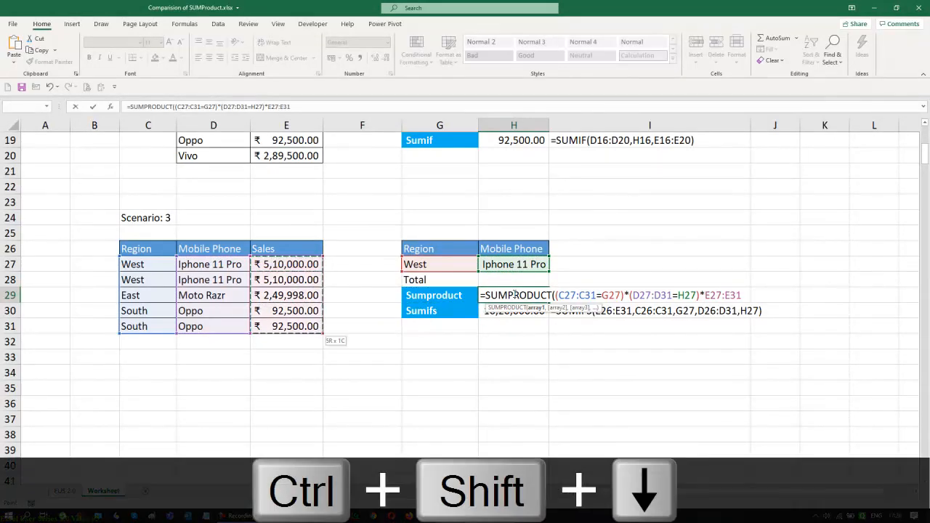
text())
key(Return)
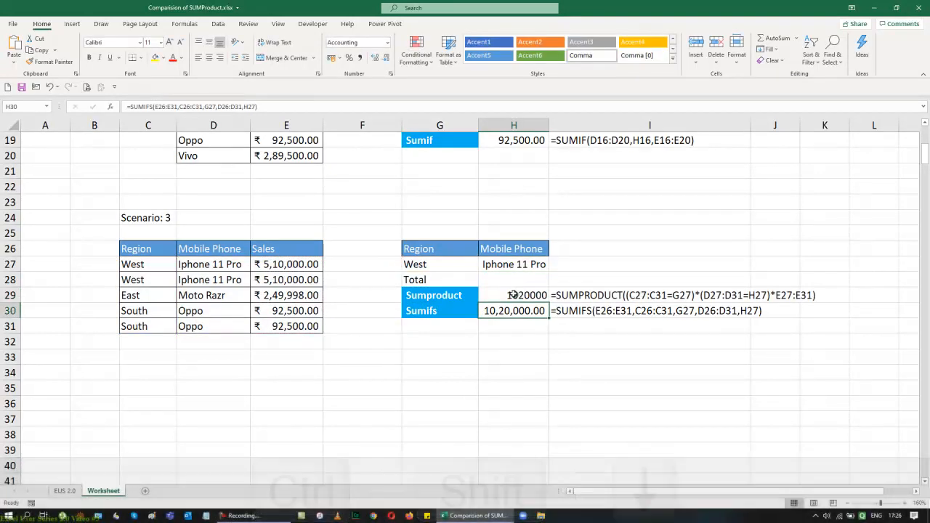
Step: Apply the comma number style to H29 and autofit column I to its formula text
click(360, 57)
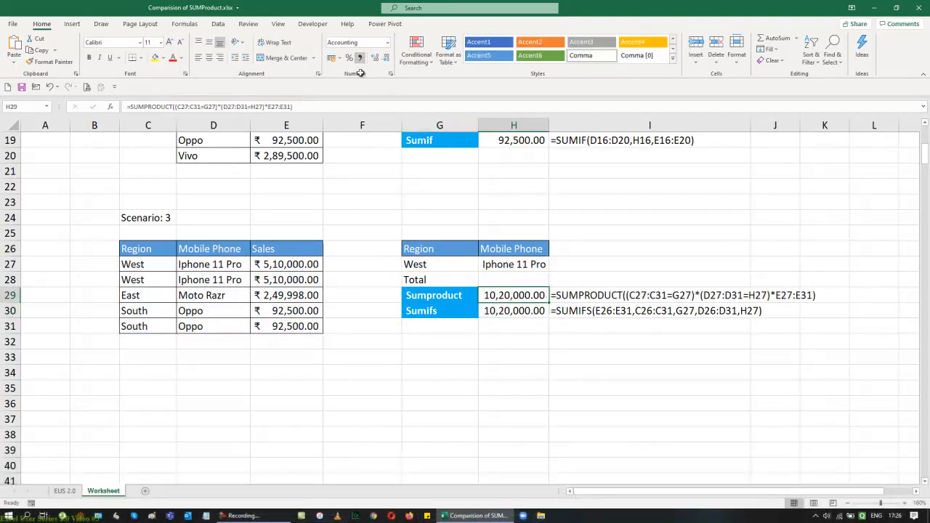
click(632, 299)
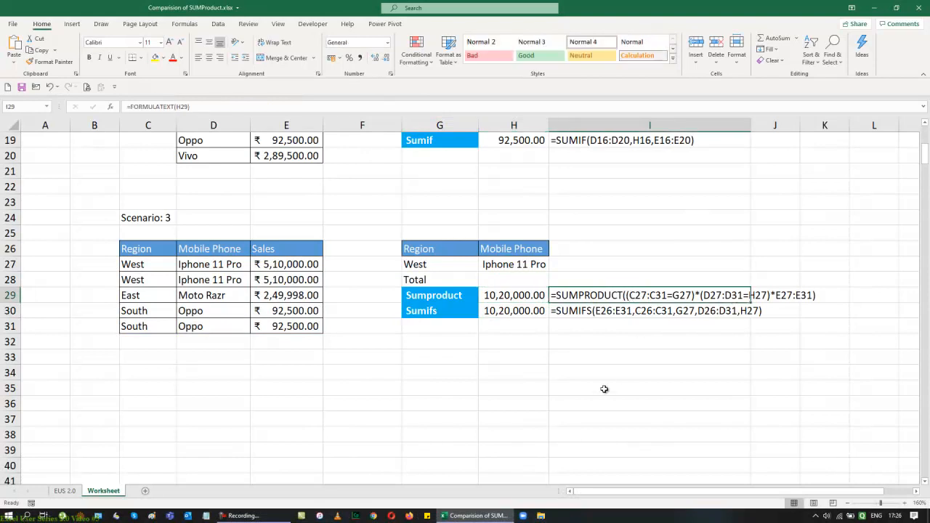
double_click(751, 125)
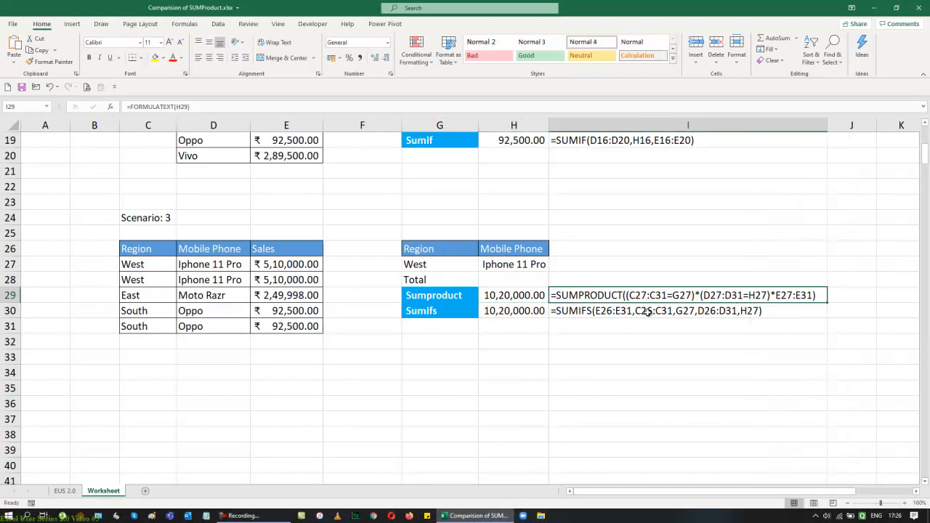
scroll(685, 400, up, 2)
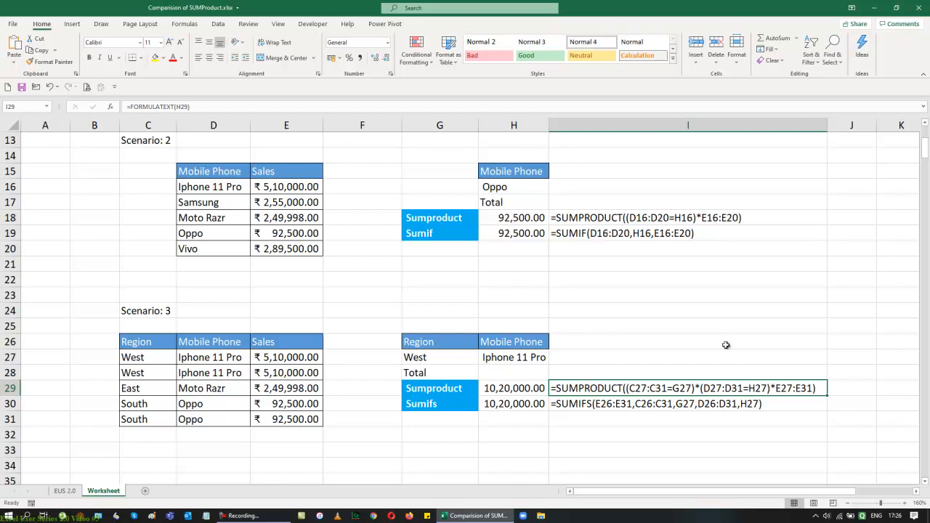
scroll(738, 353, up, 4)
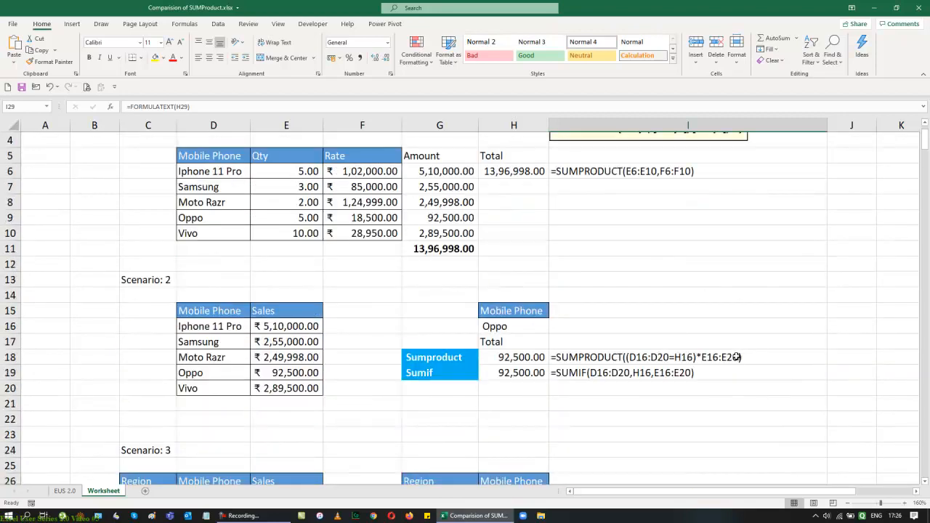